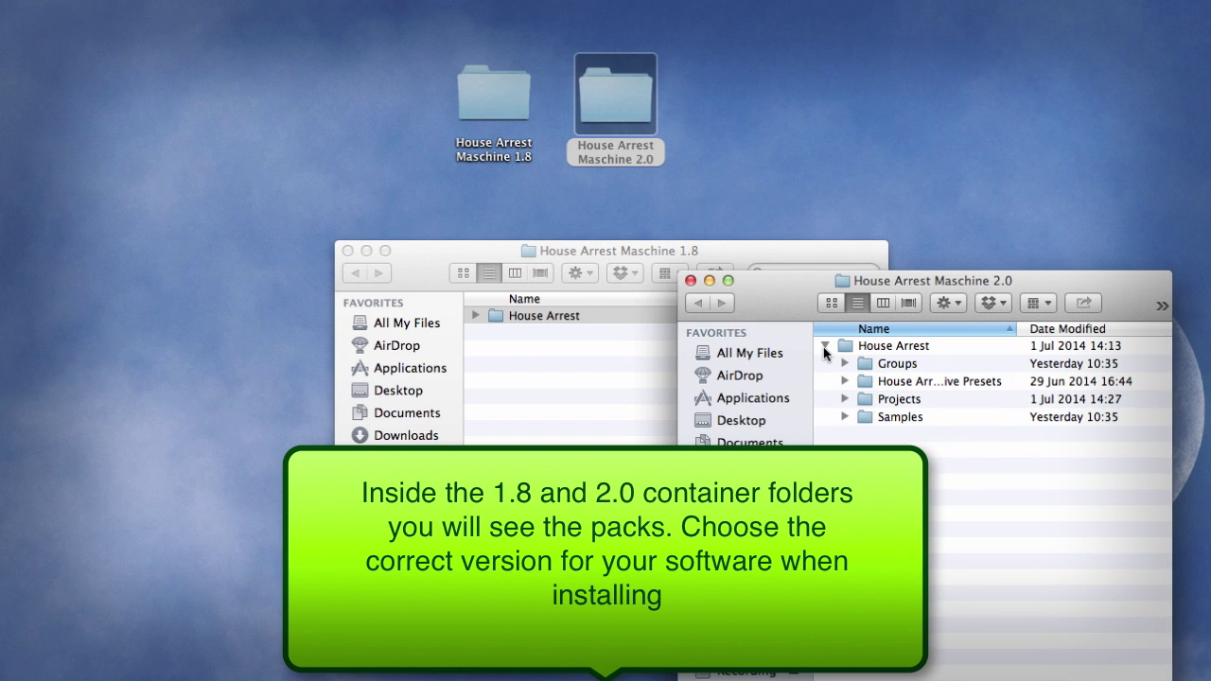
Widen the Name column to read the House Arrest subfolder names, collapse the pack folder, and close both House Arrest windows.
drag(1021, 333, 1073, 333)
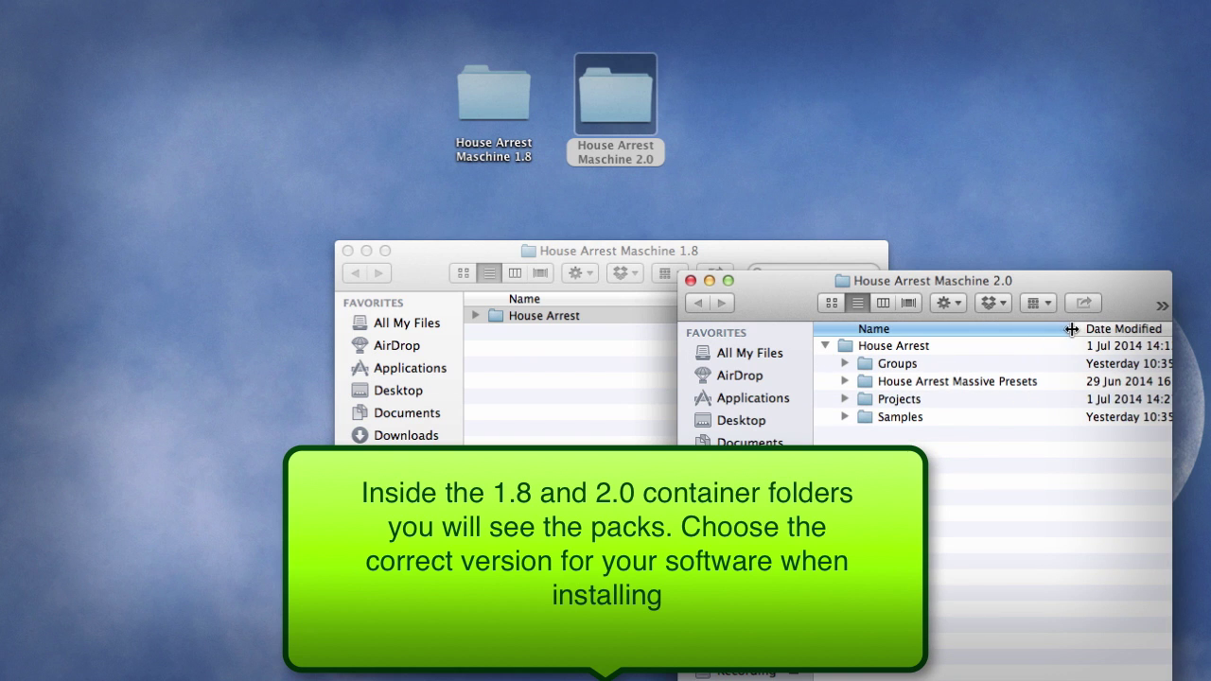
click(825, 346)
click(690, 281)
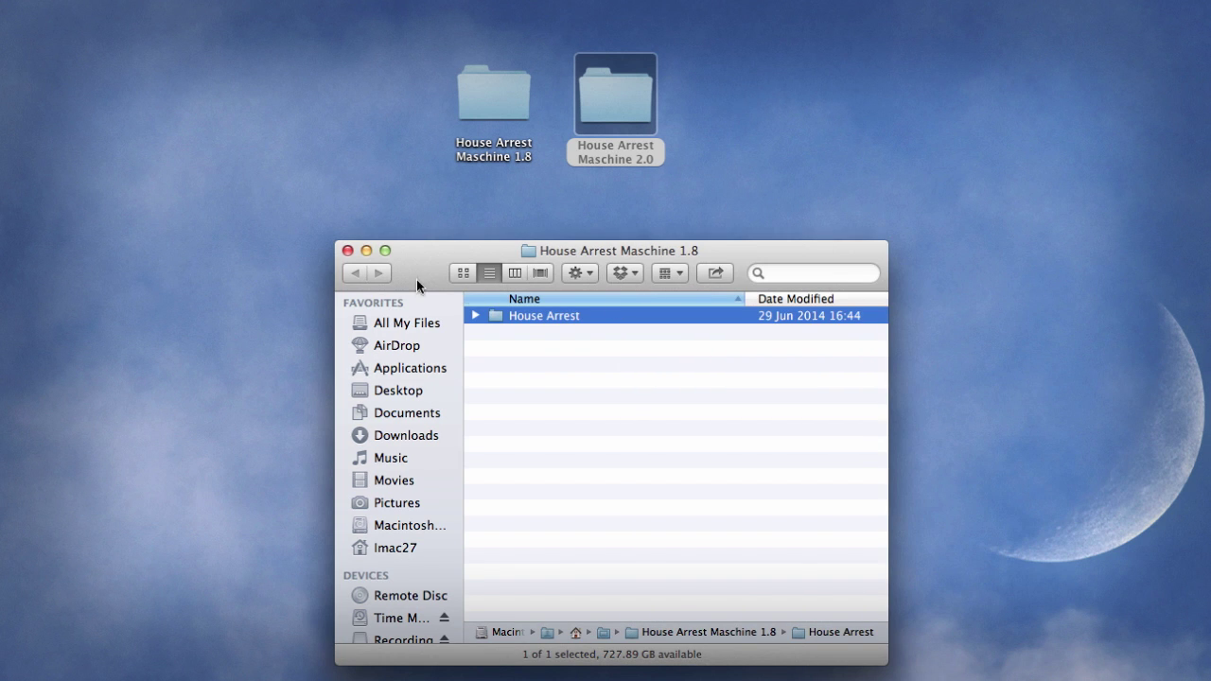
click(348, 250)
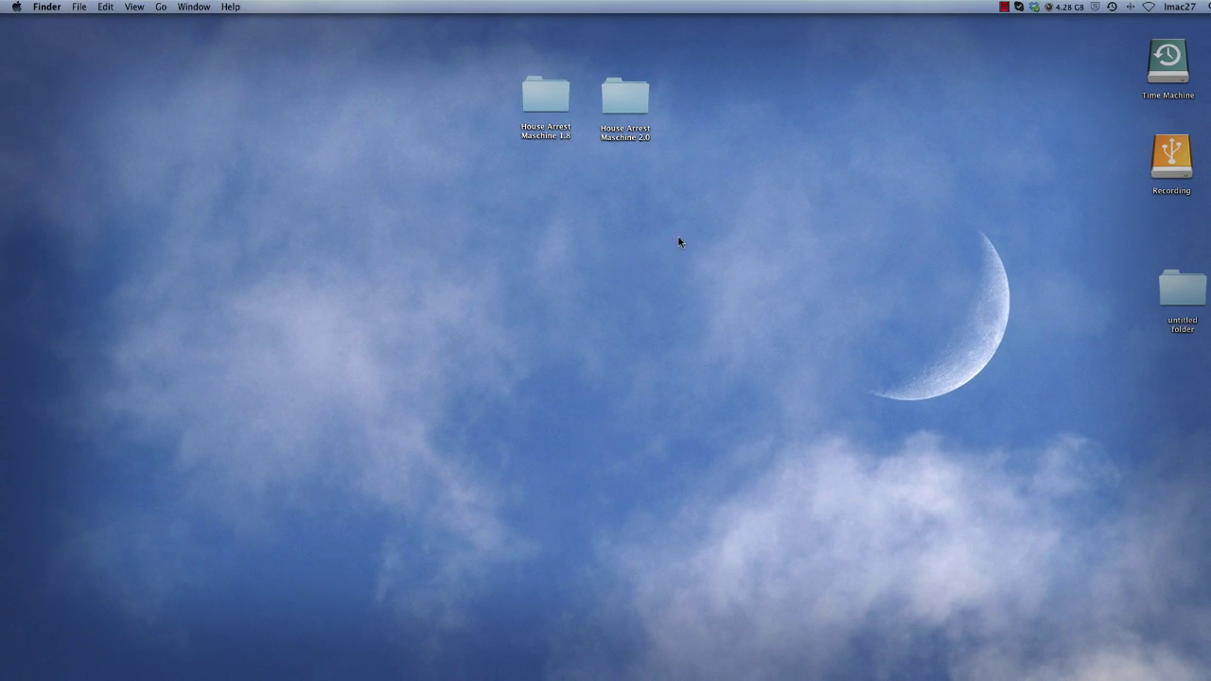
Launch Maschine 2 and bring up the user library locations in its Preferences.
click(584, 664)
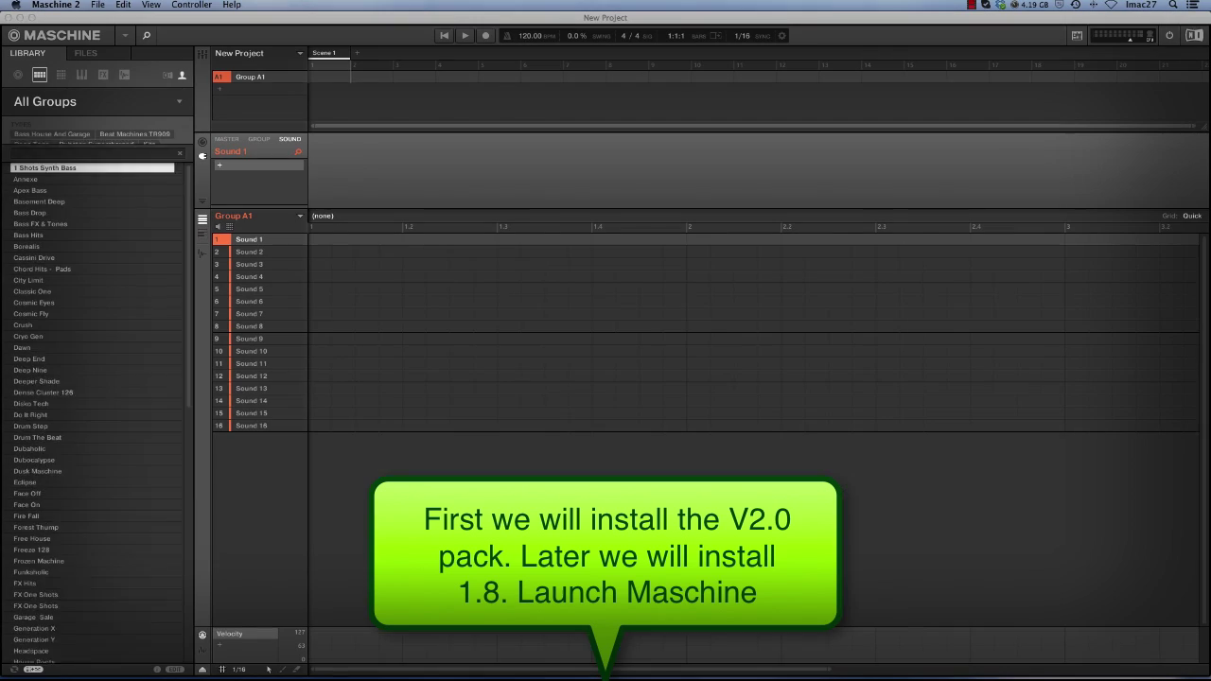
click(54, 5)
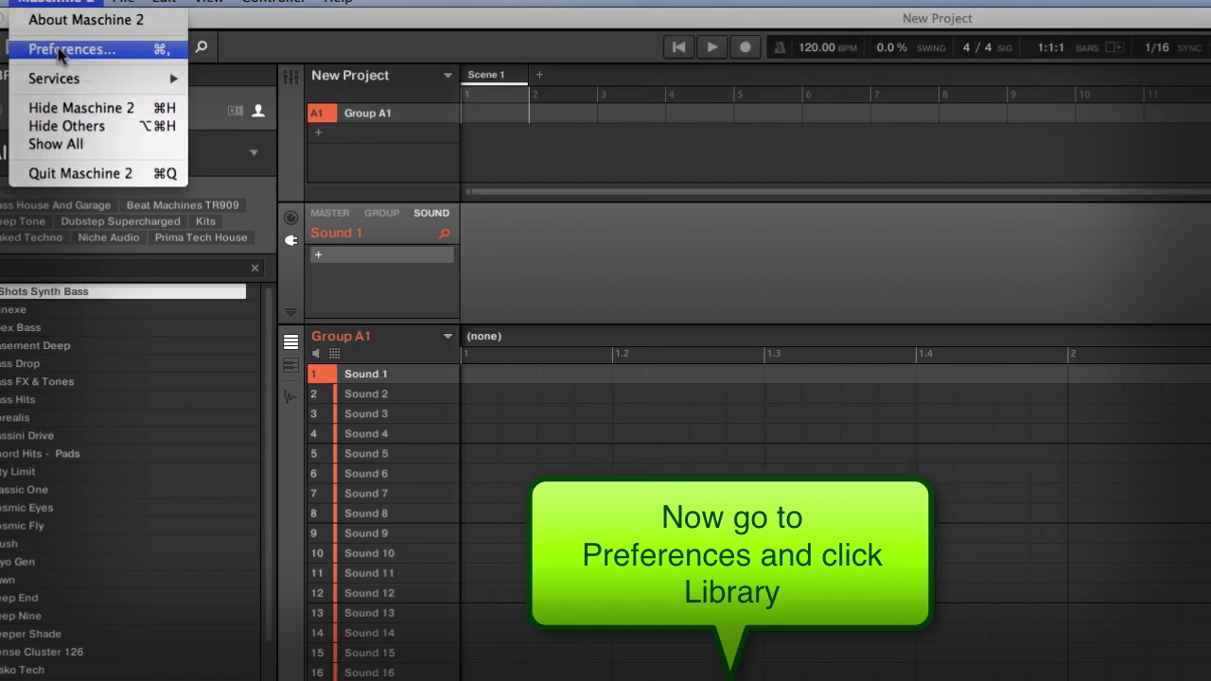
click(58, 50)
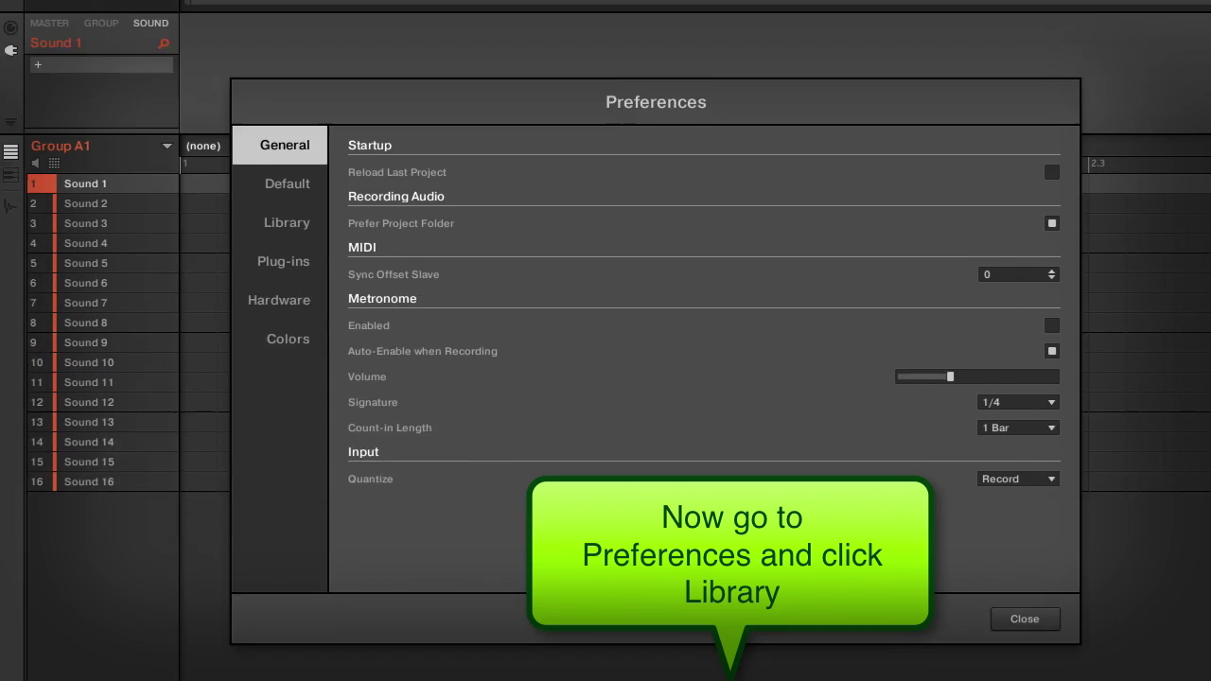
click(227, 190)
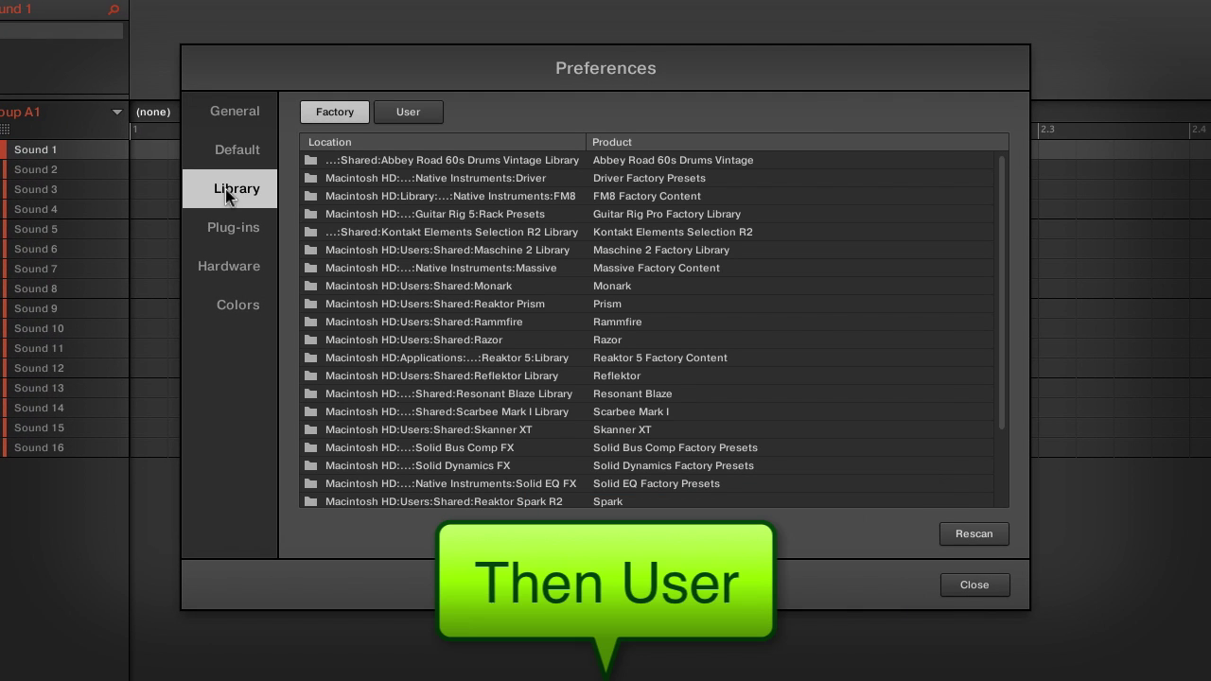
click(419, 114)
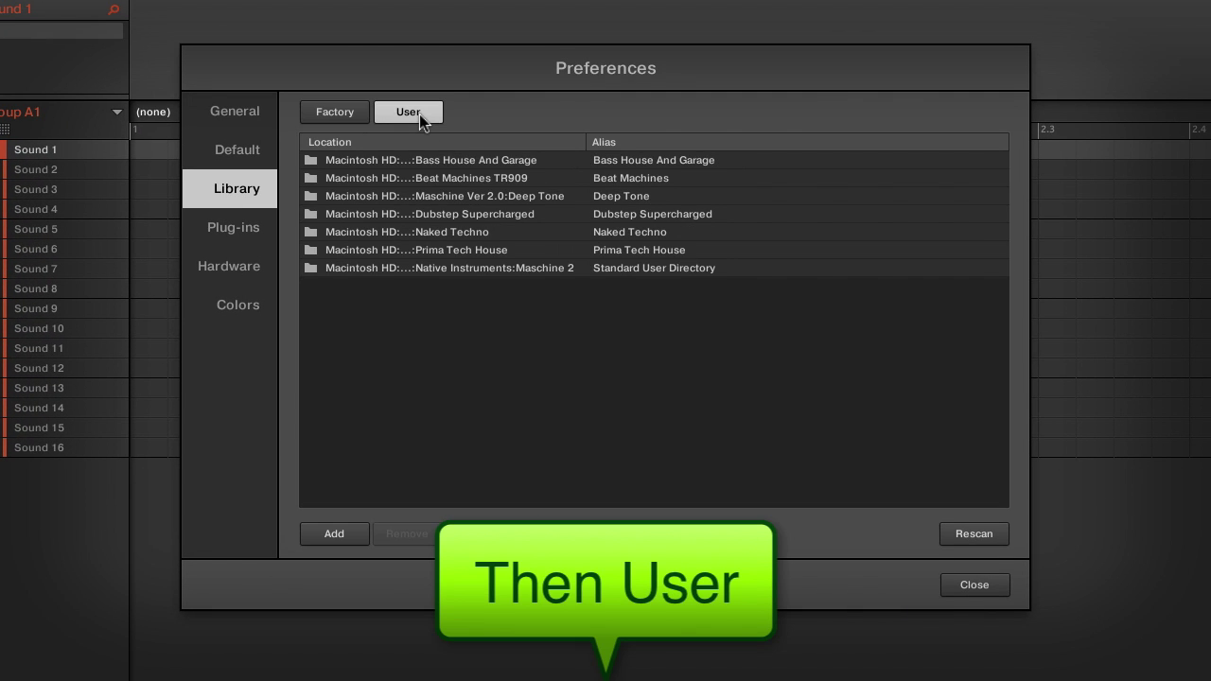
Add the House Arrest pack folder, found inside House Arrest Maschine 2.0 on the Desktop, as a user library directory.
click(333, 534)
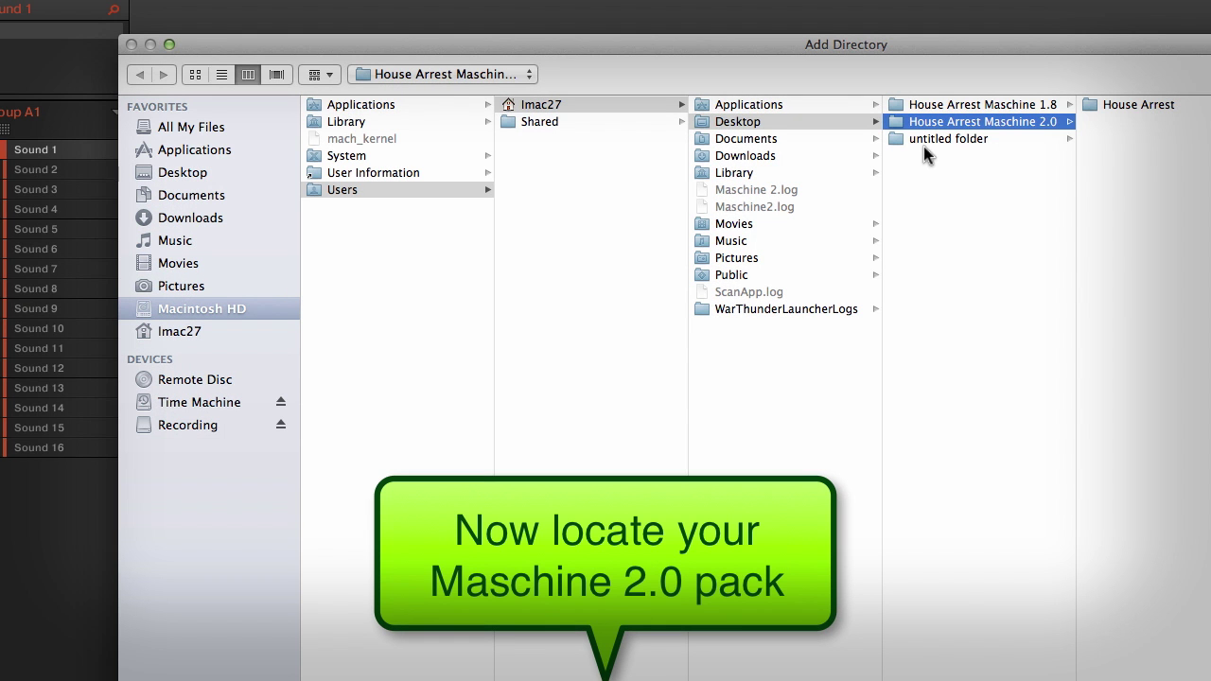
click(210, 176)
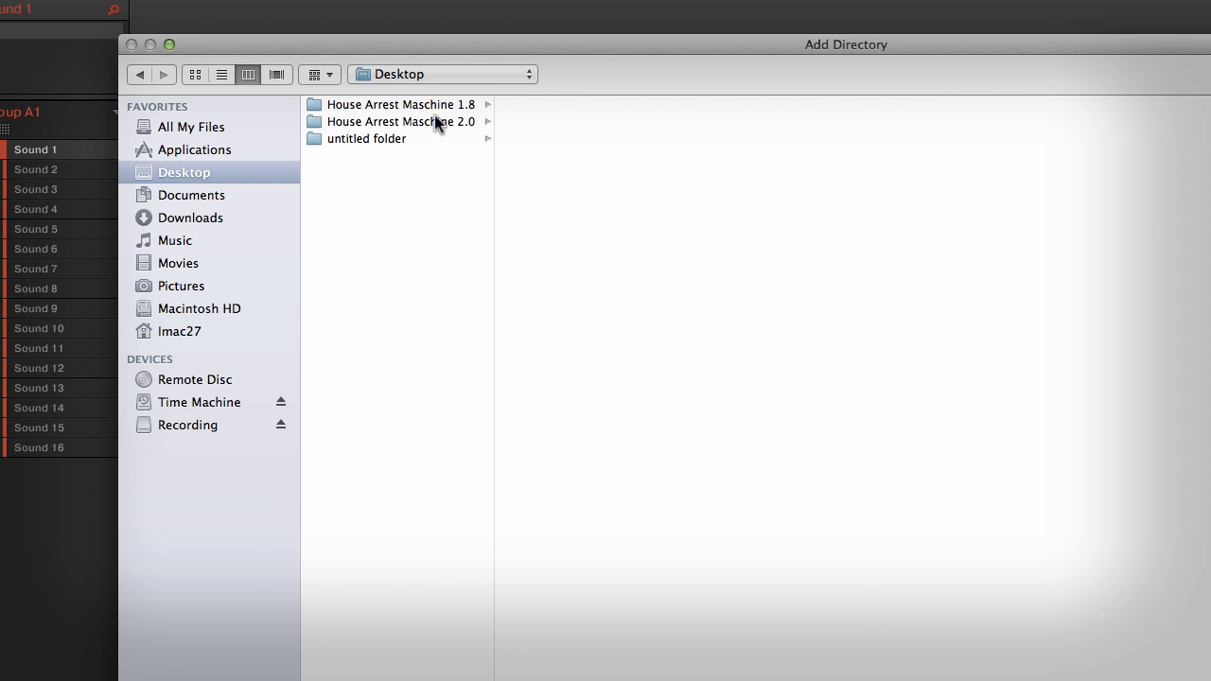
click(432, 118)
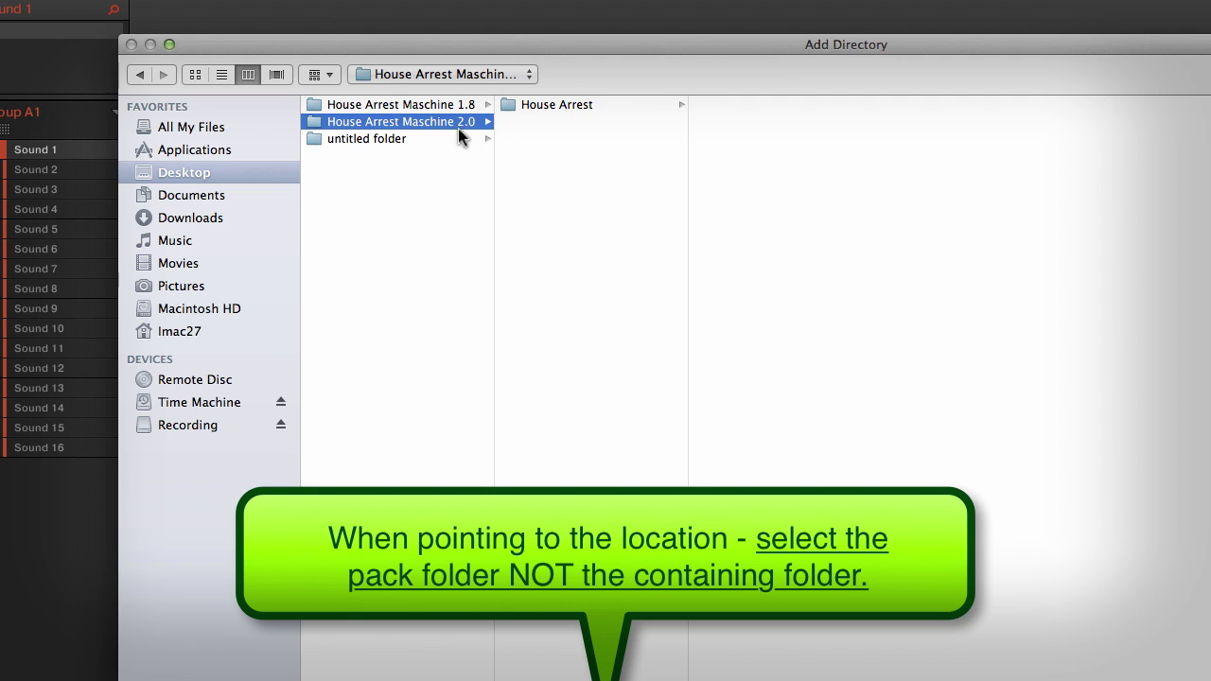
click(566, 106)
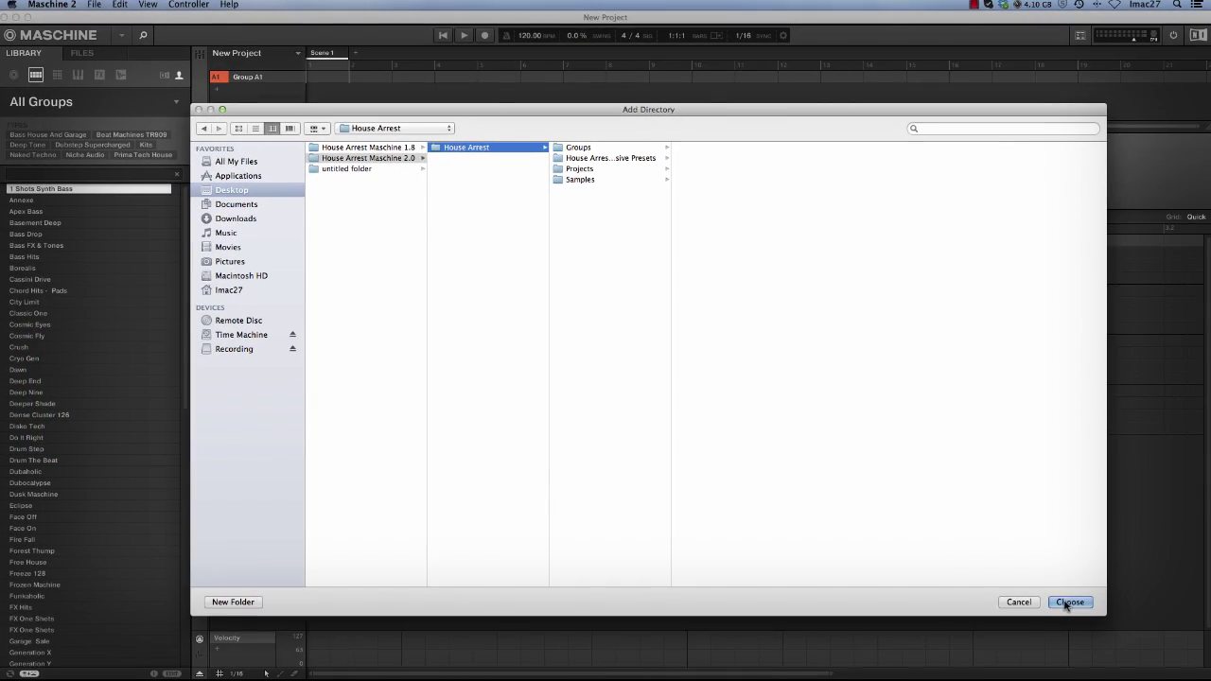
click(1068, 602)
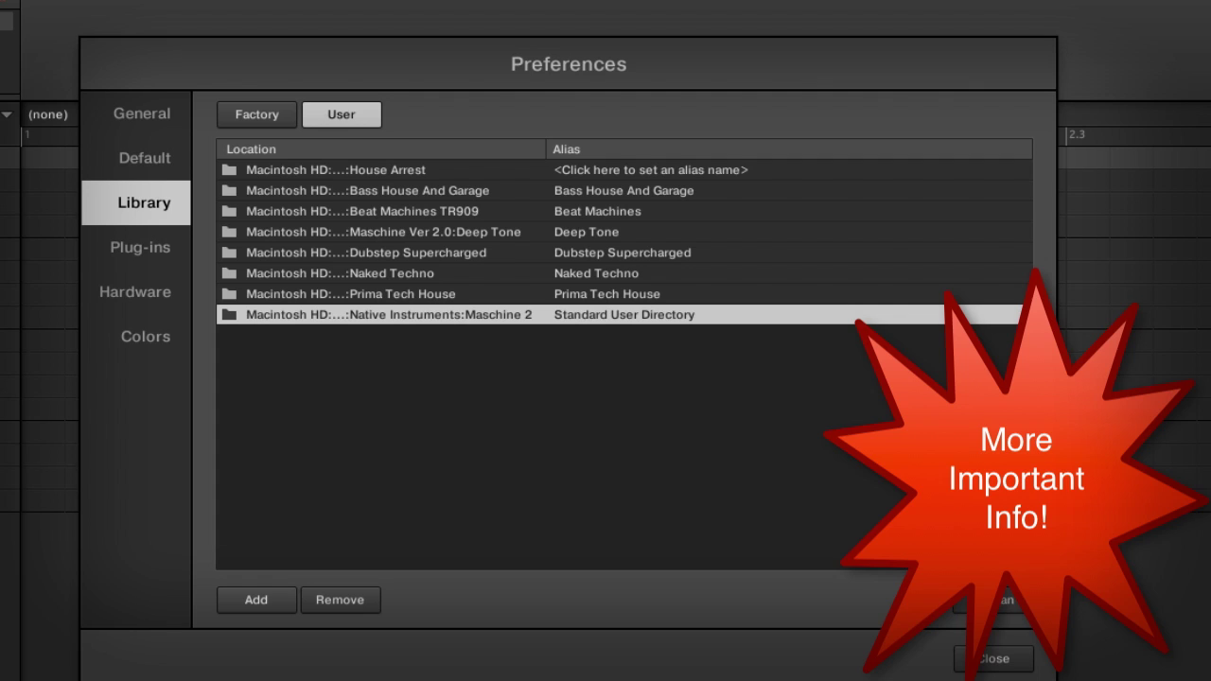
Set the alias of the added House Arrest location to "House Arrest" and close the Preferences.
click(423, 172)
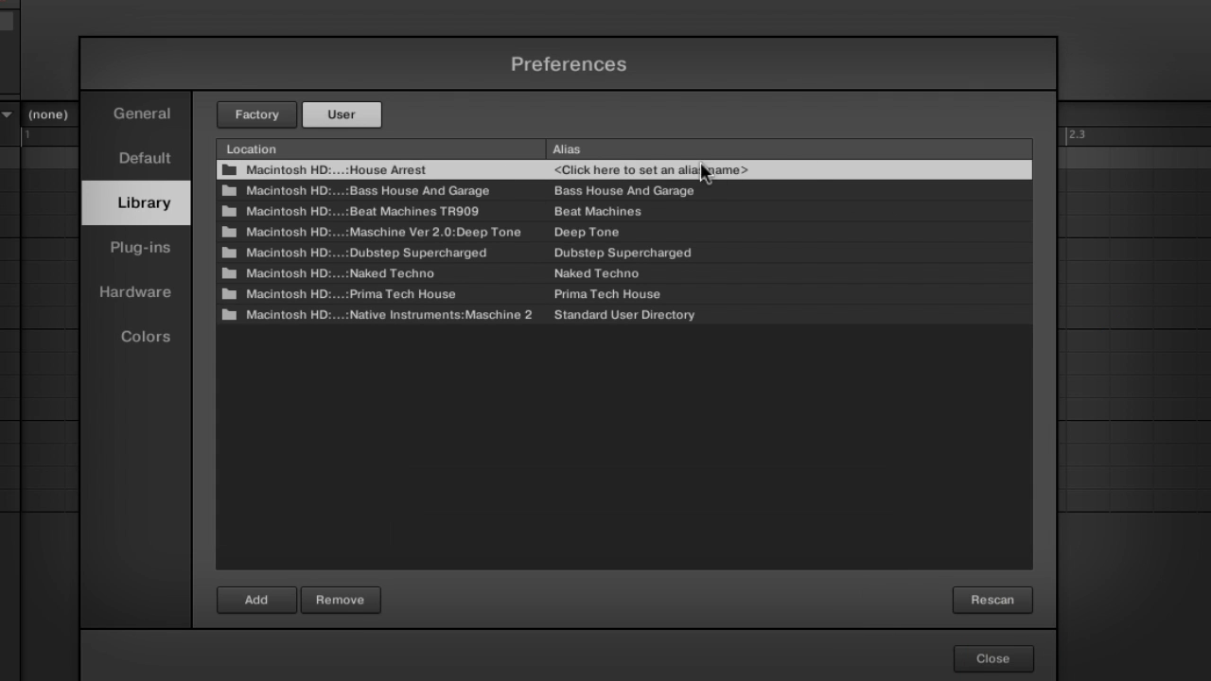
click(665, 170)
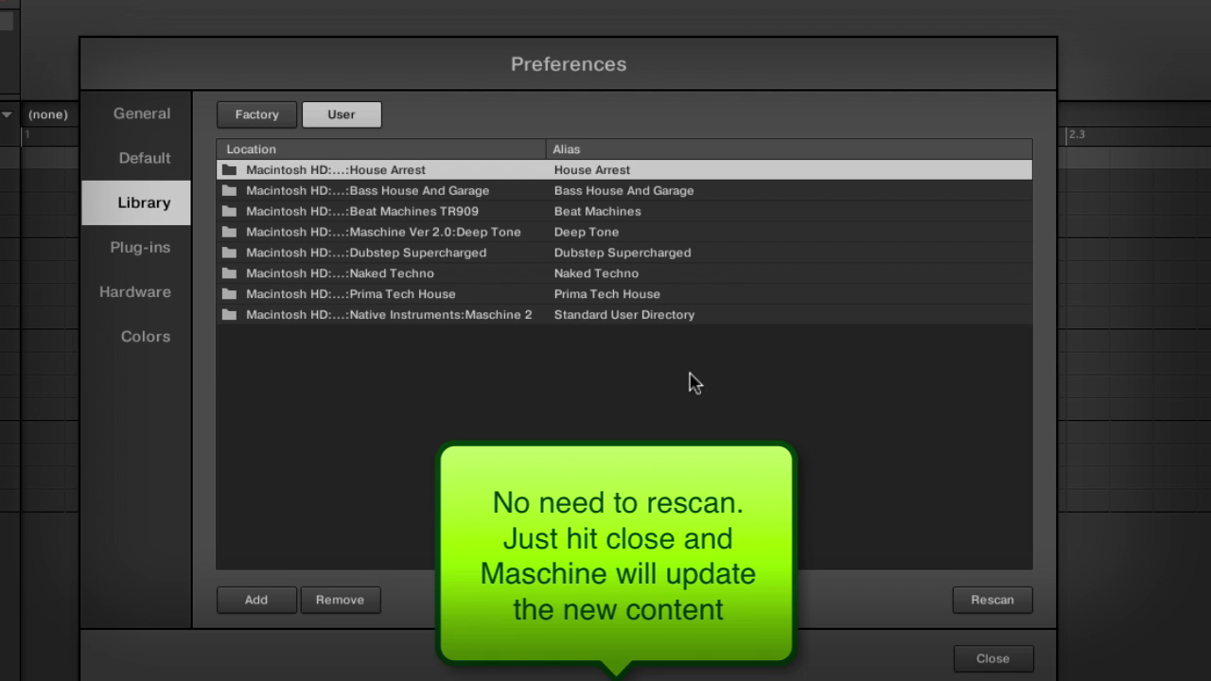
click(991, 658)
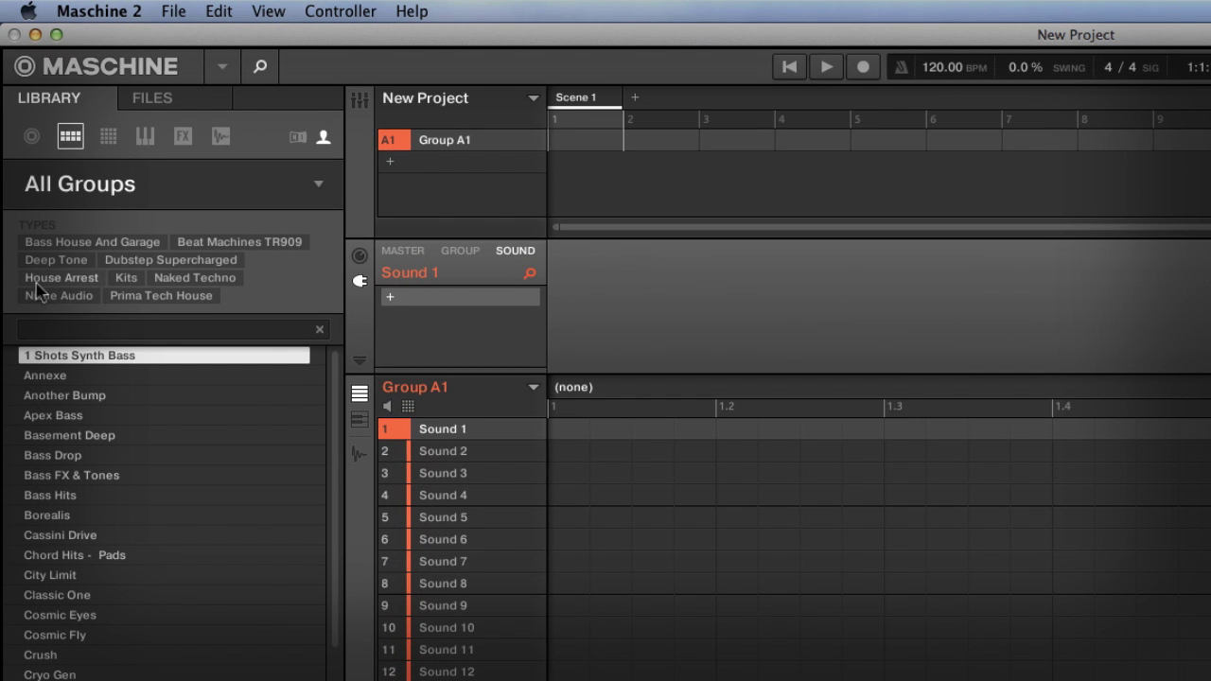
Filter the library's groups by House Arrest and load the Another Bump, Crypto Jack, Destiny and Imperial Zone groups one after another.
click(59, 284)
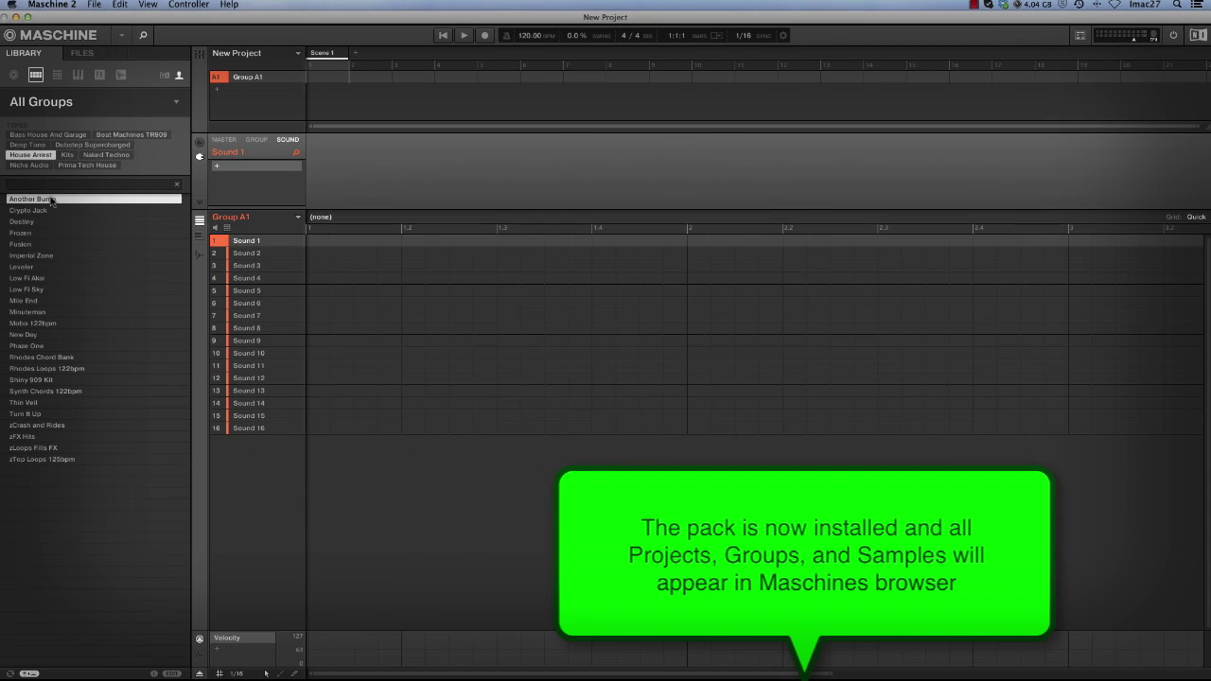
double_click(52, 201)
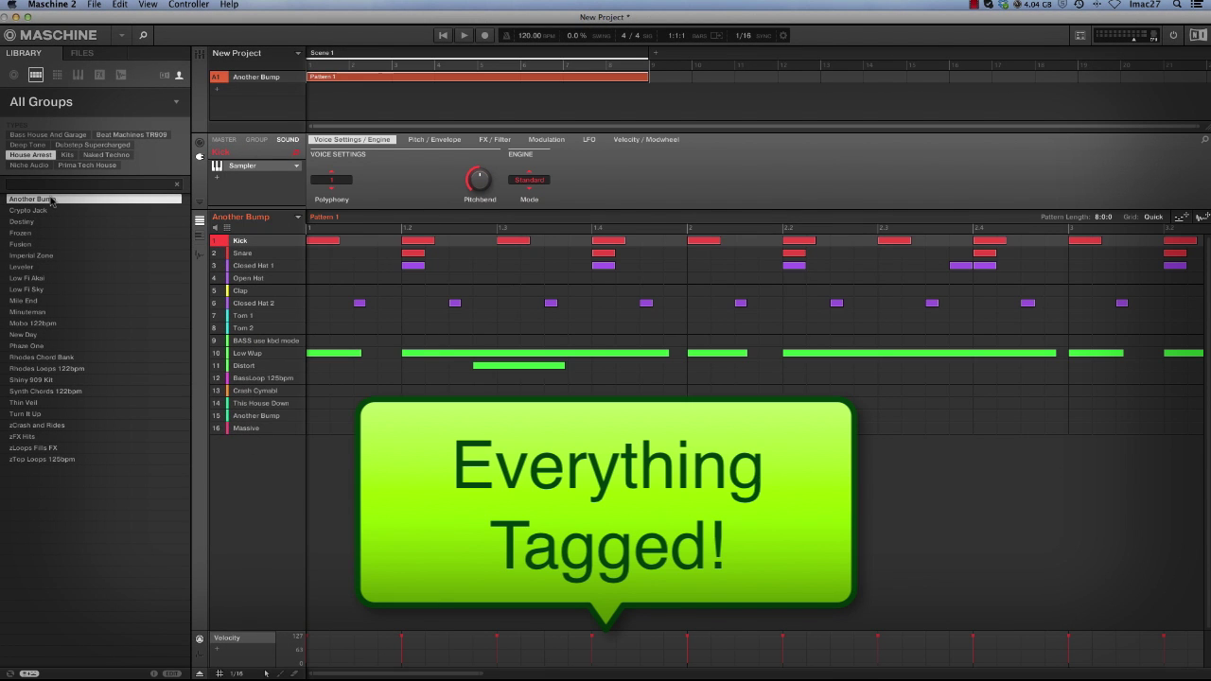
double_click(43, 210)
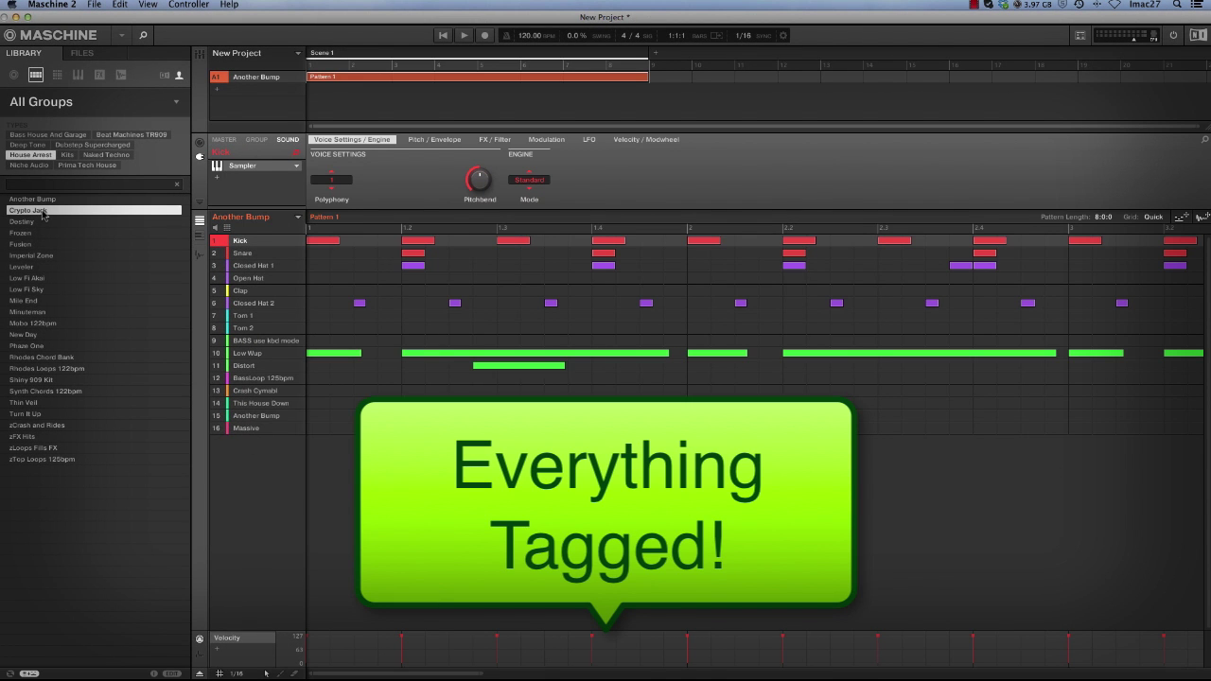
double_click(33, 221)
double_click(31, 256)
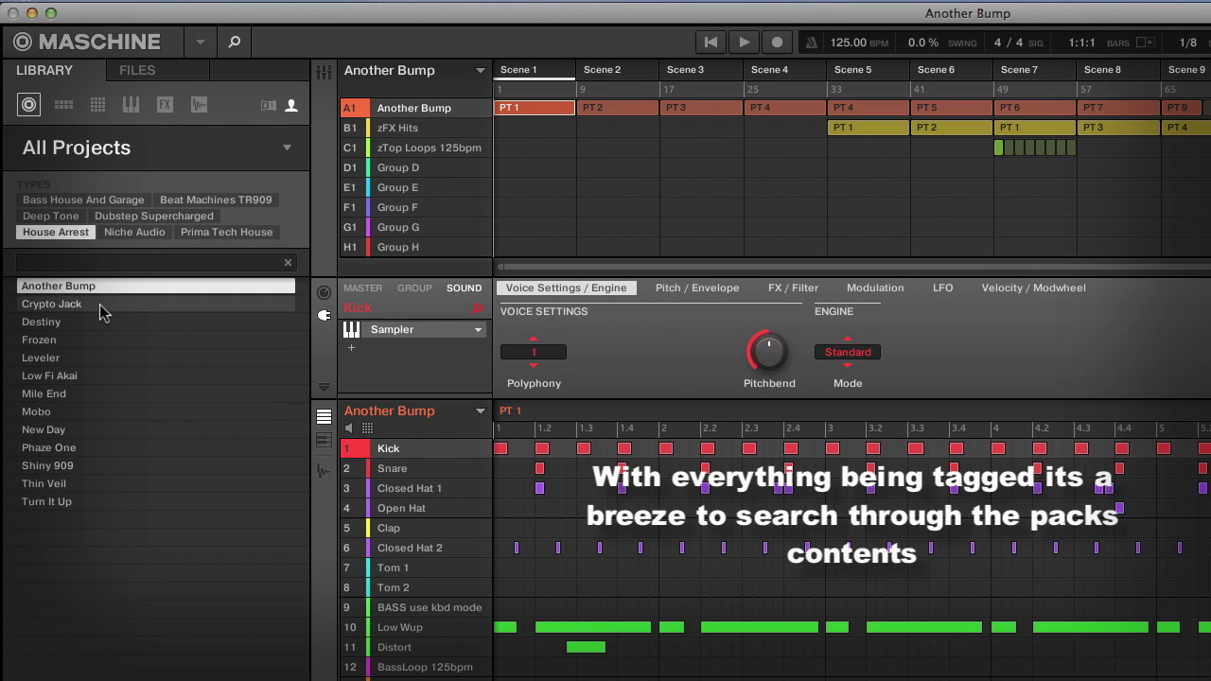
Open the House Arrest projects Crypto Jack, Leveler and Mile End one after another.
double_click(100, 305)
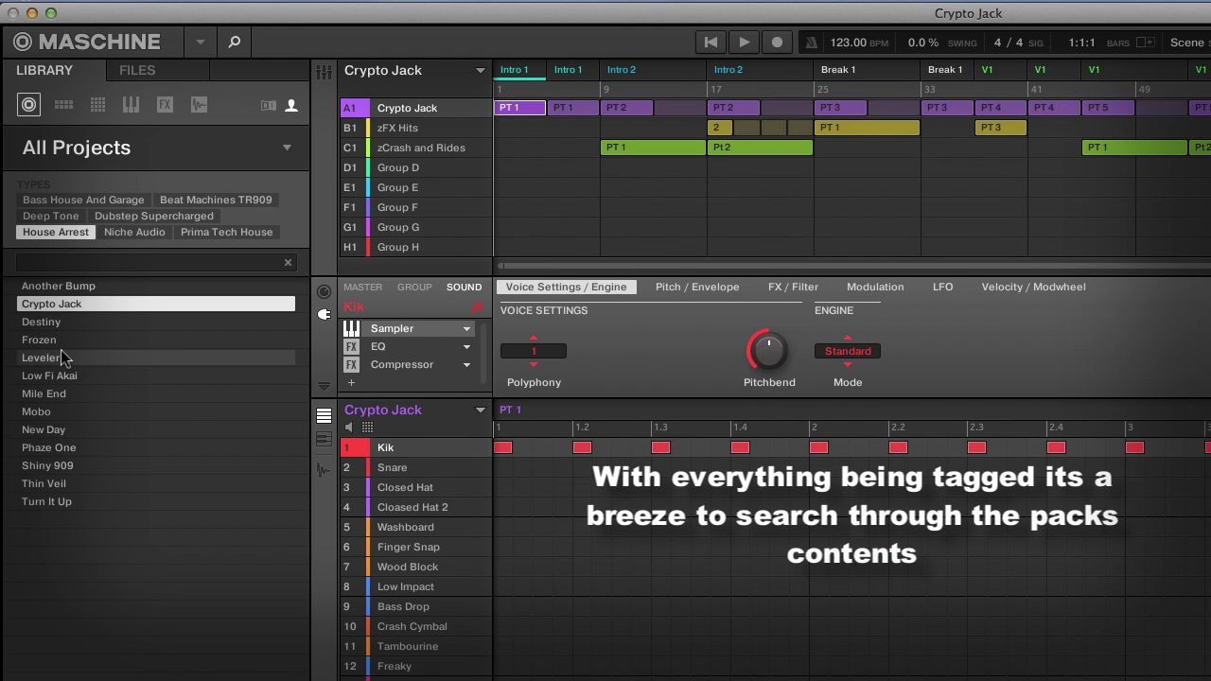
double_click(61, 358)
double_click(53, 395)
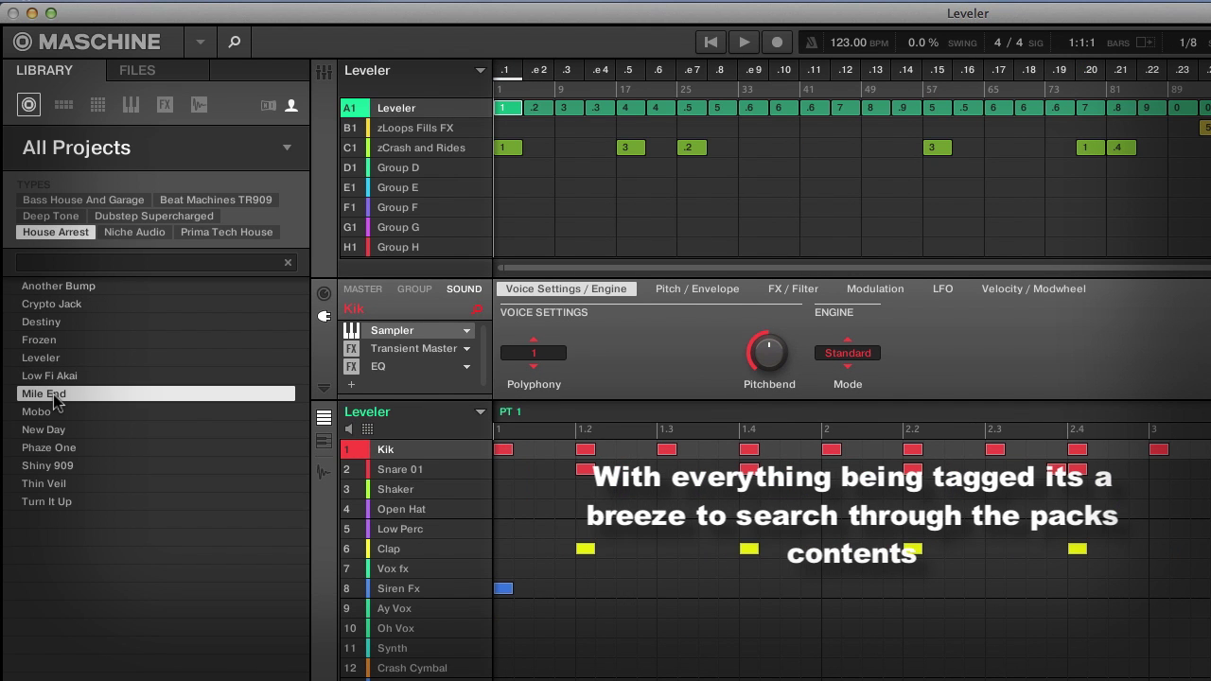
Load the Another Bump project and play back its first bars, stopping playback again.
click(73, 288)
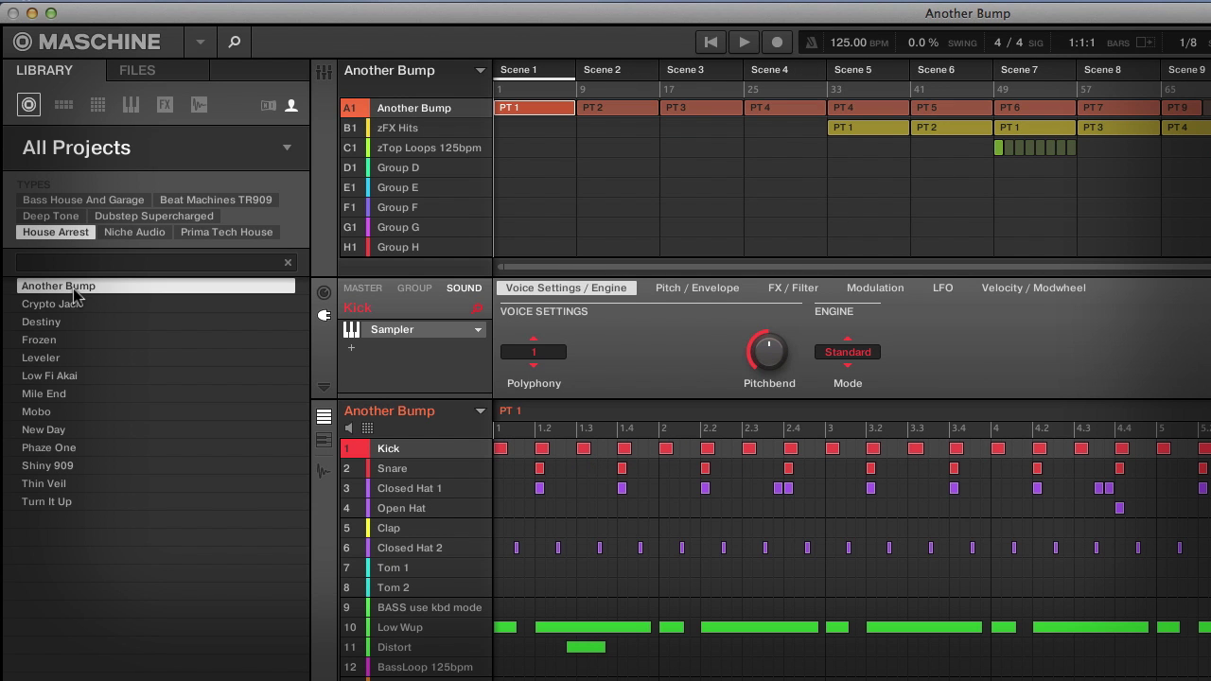
key(space)
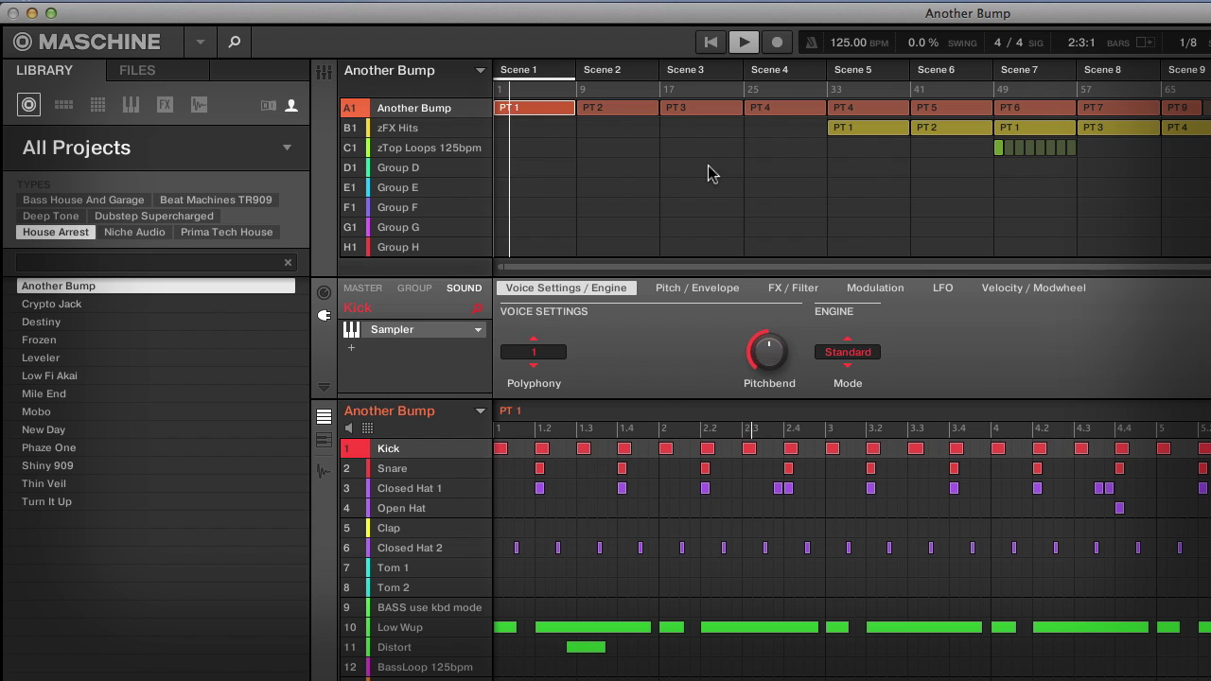
key(space)
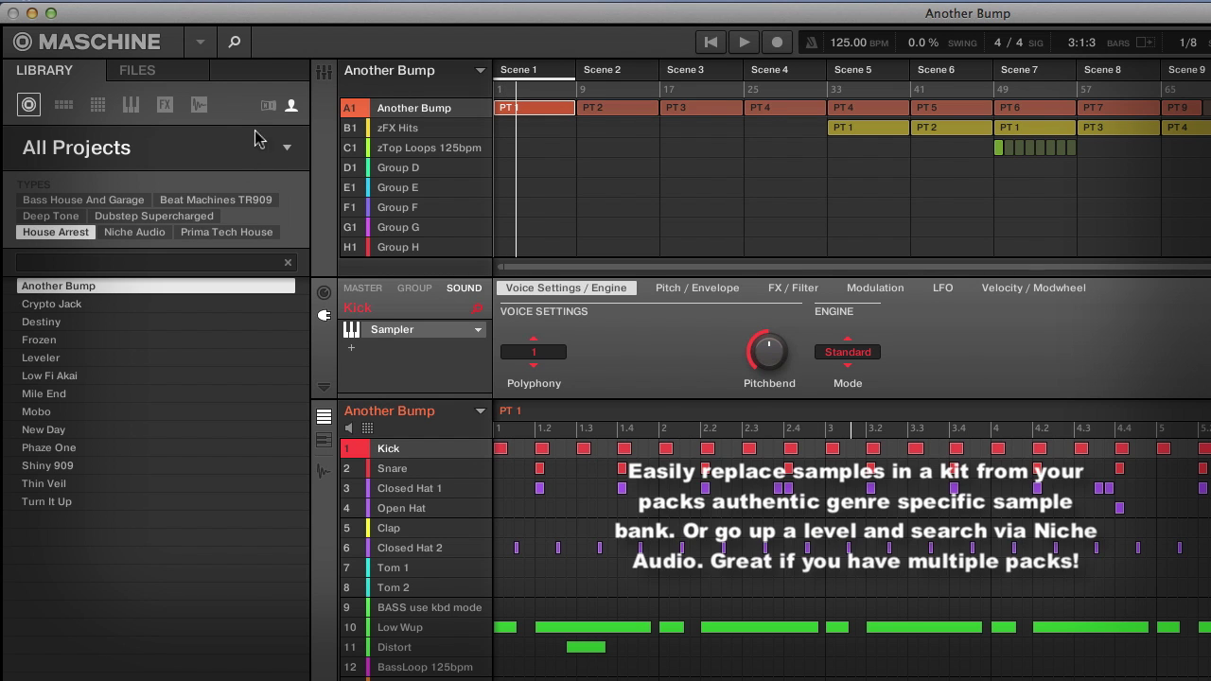
Filter the sample library by the House Arrest pack and its Chord type.
click(199, 105)
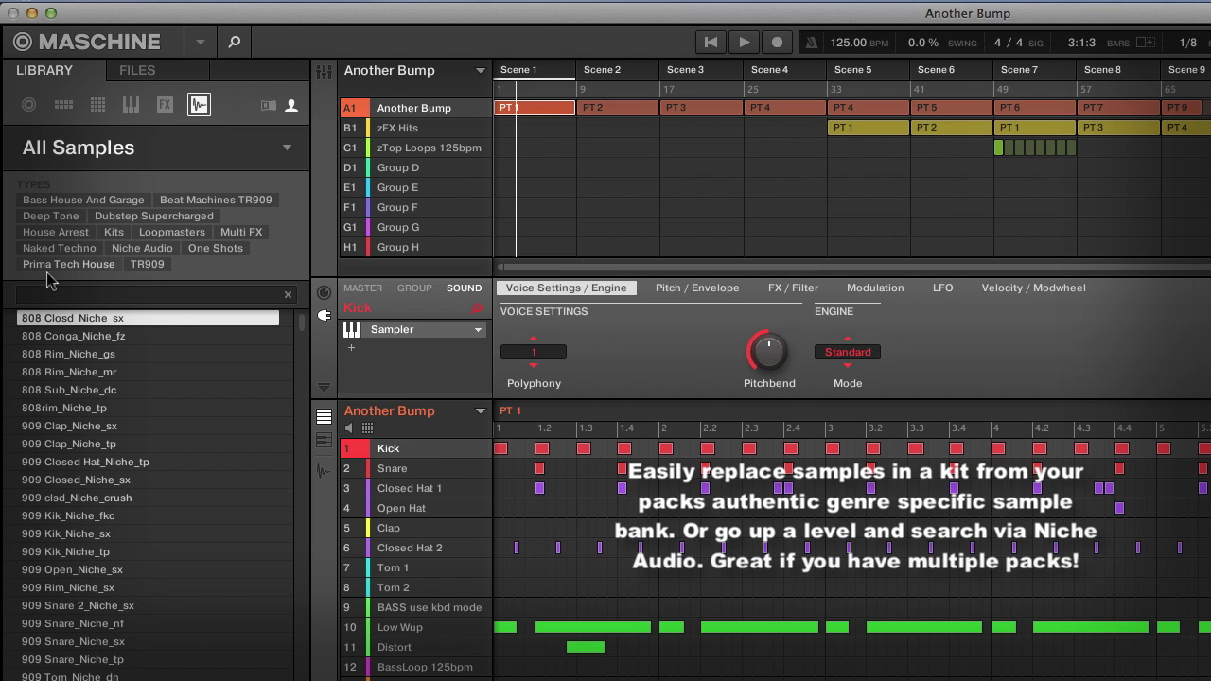
click(55, 233)
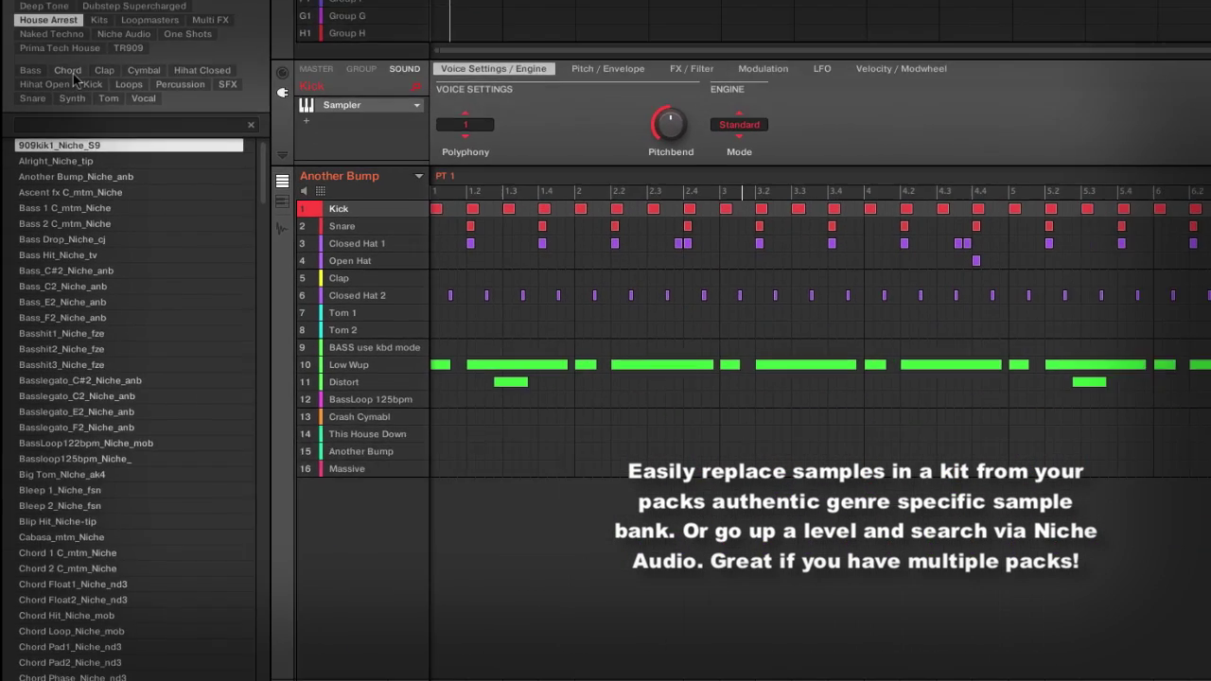
click(72, 73)
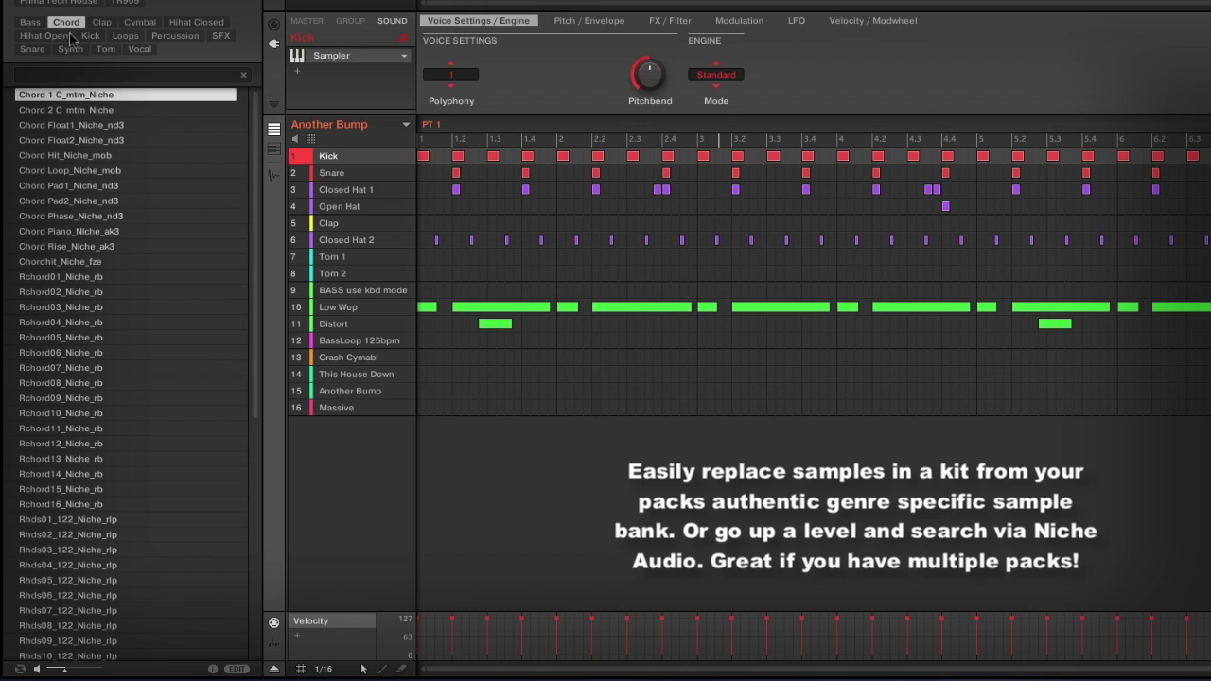
Step down through the chord samples, starting at Chord Float1_Niche_nd3 and continuing past Rchord01_Niche_rb.
click(97, 181)
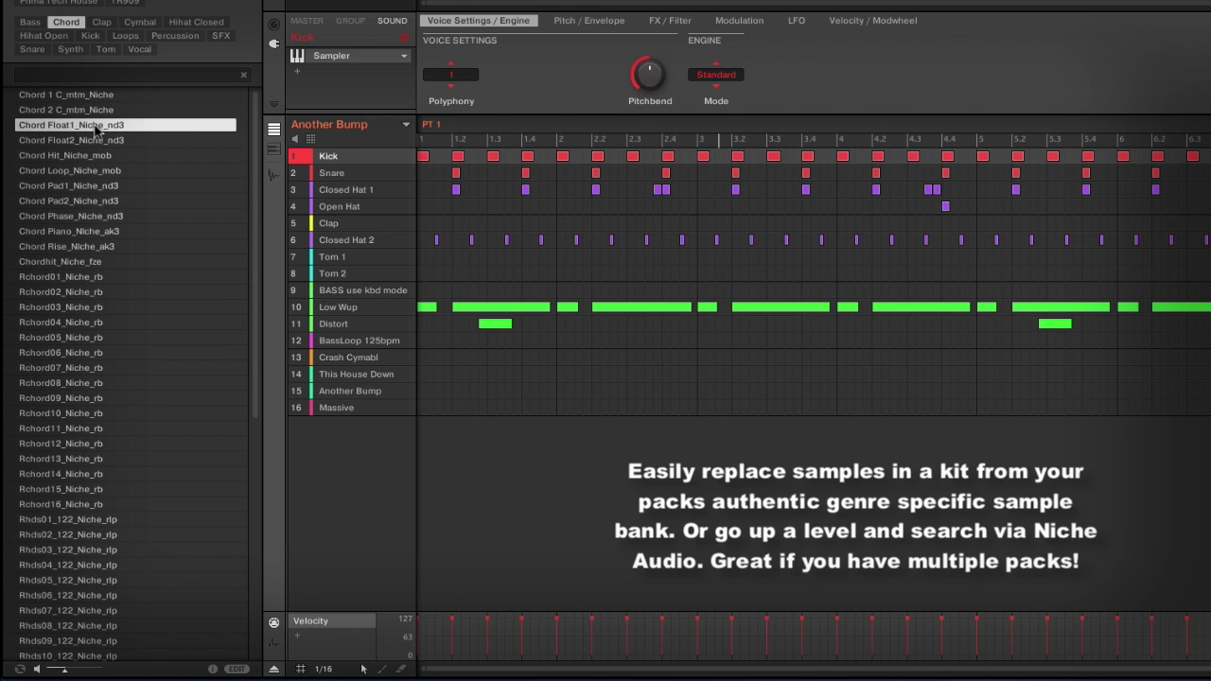
key(Down)
key(Down)
key(Down)
key(Down)
key(Down)
key(Down)
key(Down)
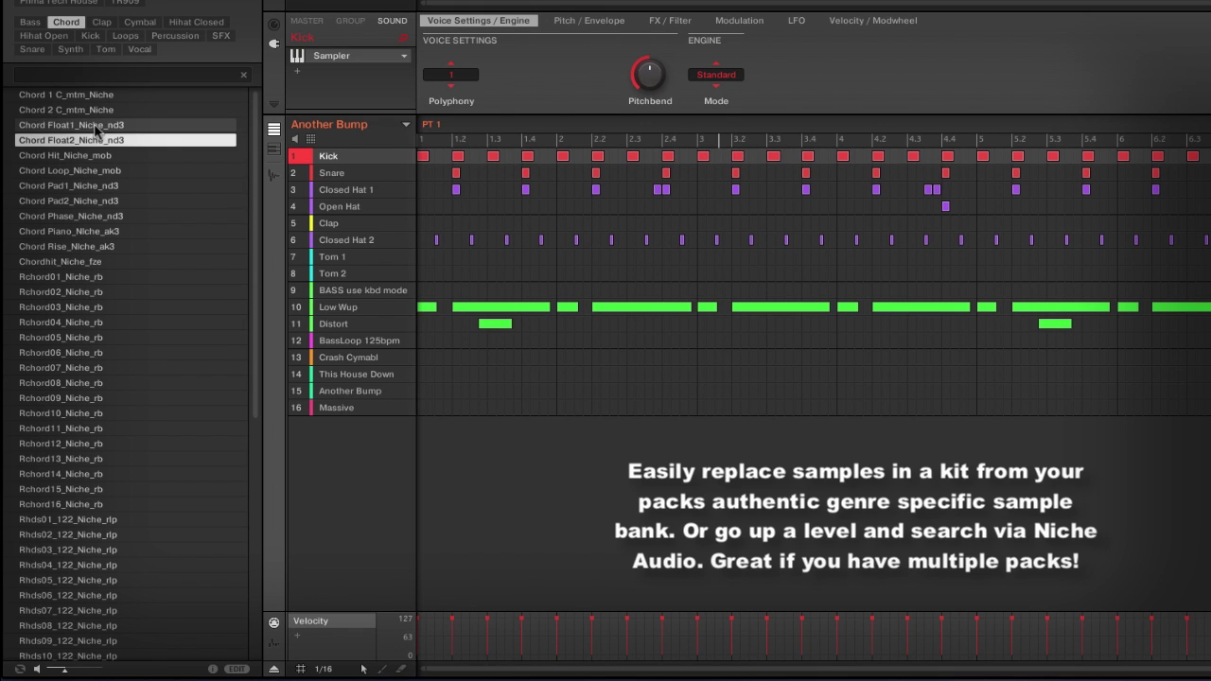
key(Down)
key(Down)
key(Down)
key(Down)
key(Down)
key(Down)
key(Down)
key(Down)
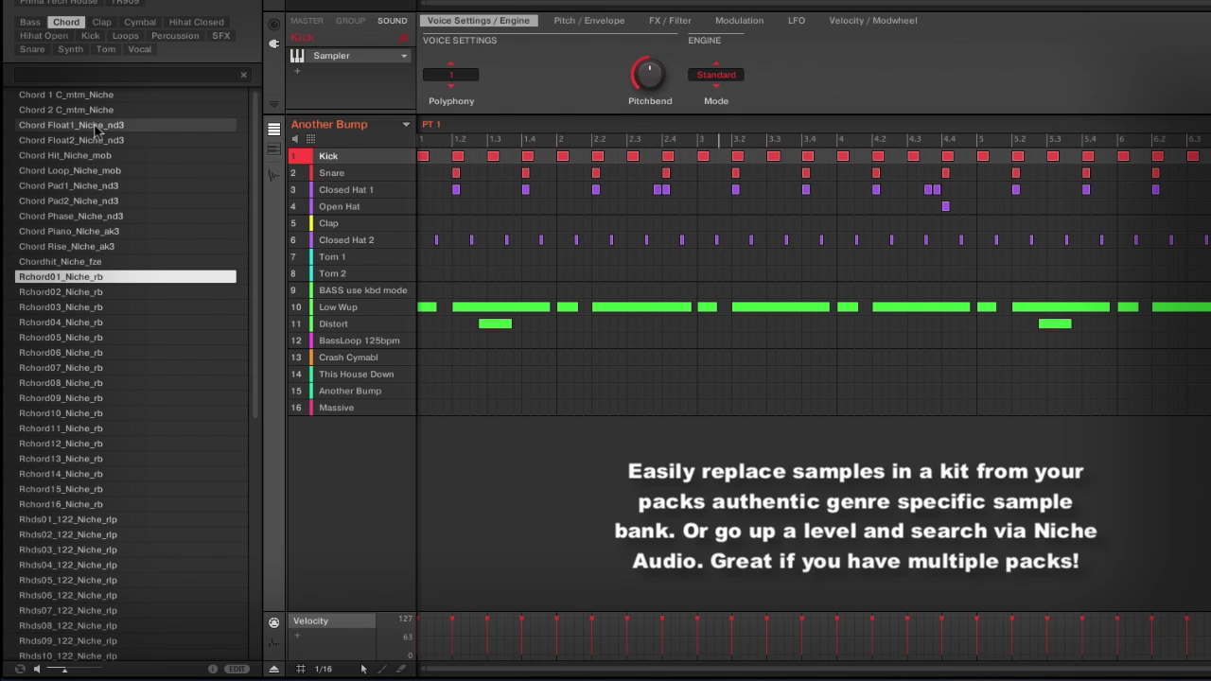
key(Down)
key(Down)
key(Down)
key(Down)
key(Down)
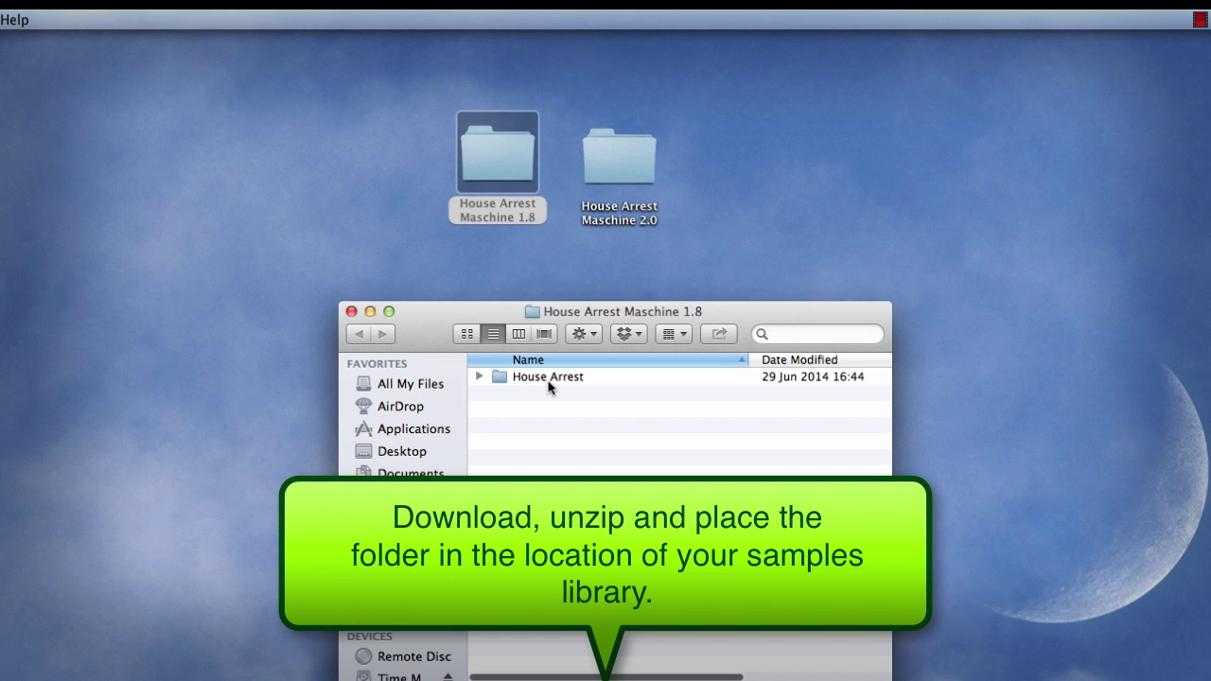
Examine the House Arrest subfolders in the House Arrest Maschine 1.8 folder and open the House Arrest Maschine 2.0 folder from the desktop.
click(549, 382)
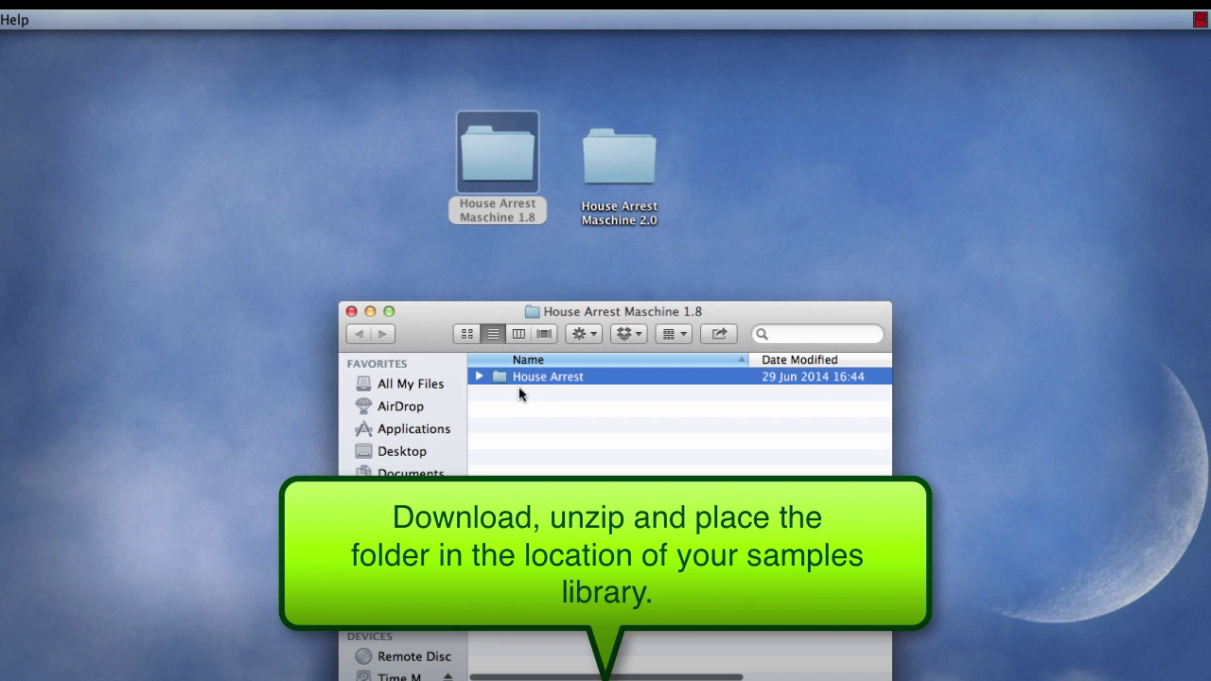
click(479, 377)
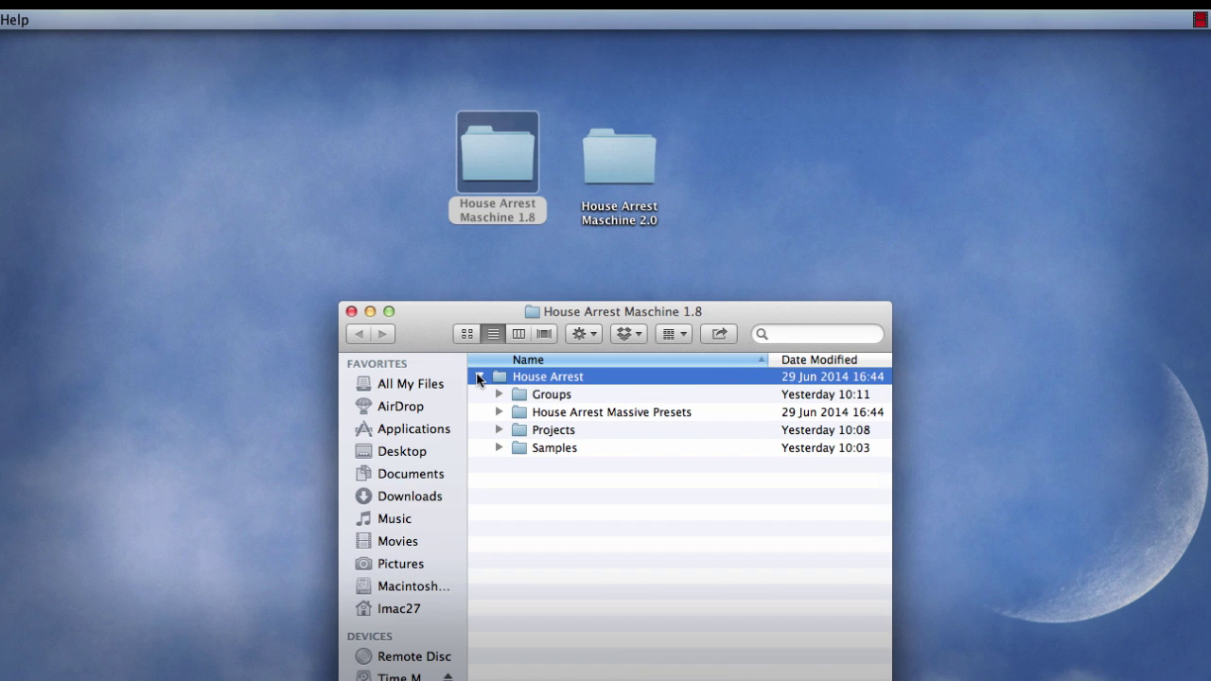
click(479, 377)
double_click(621, 166)
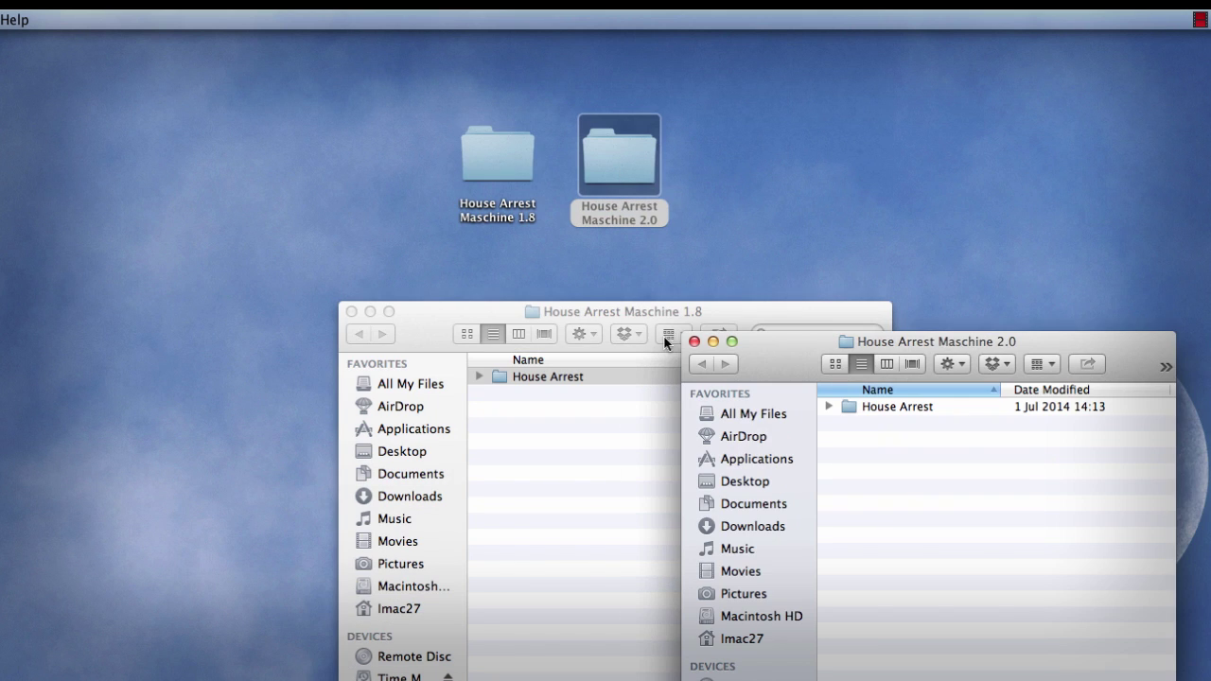
Examine the House Arrest subfolders in the Maschine 2.0 folder with full names readable, and close both pack folder windows.
click(827, 408)
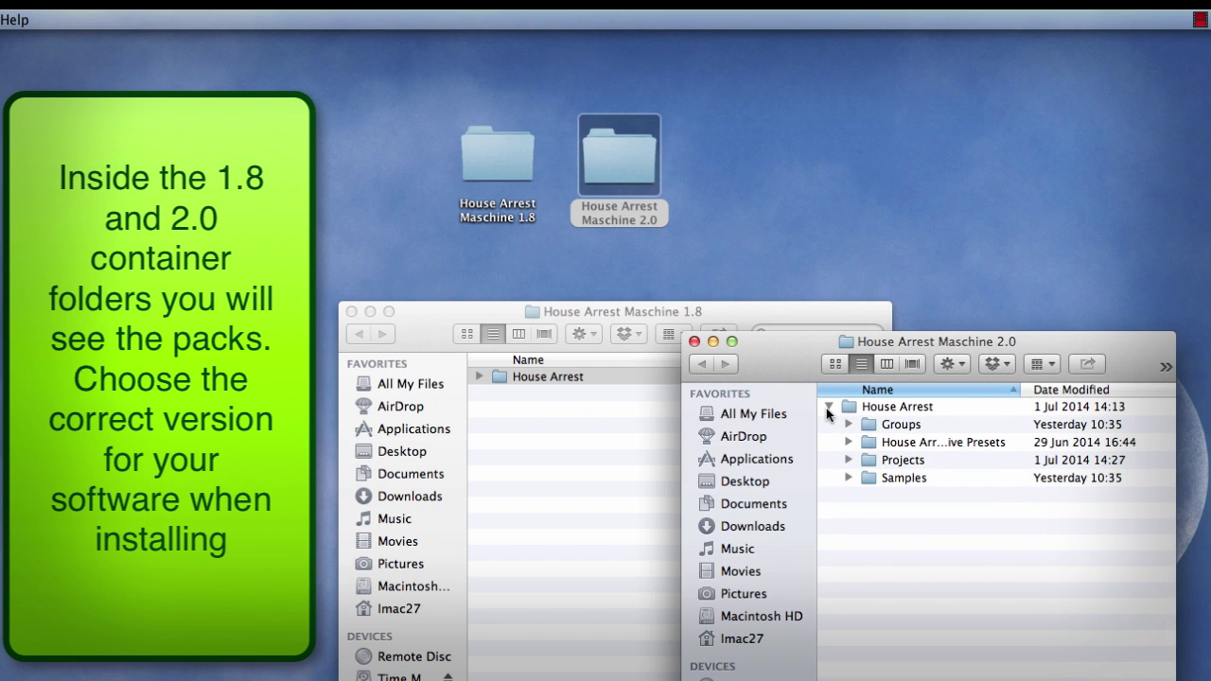
drag(1020, 390, 1075, 390)
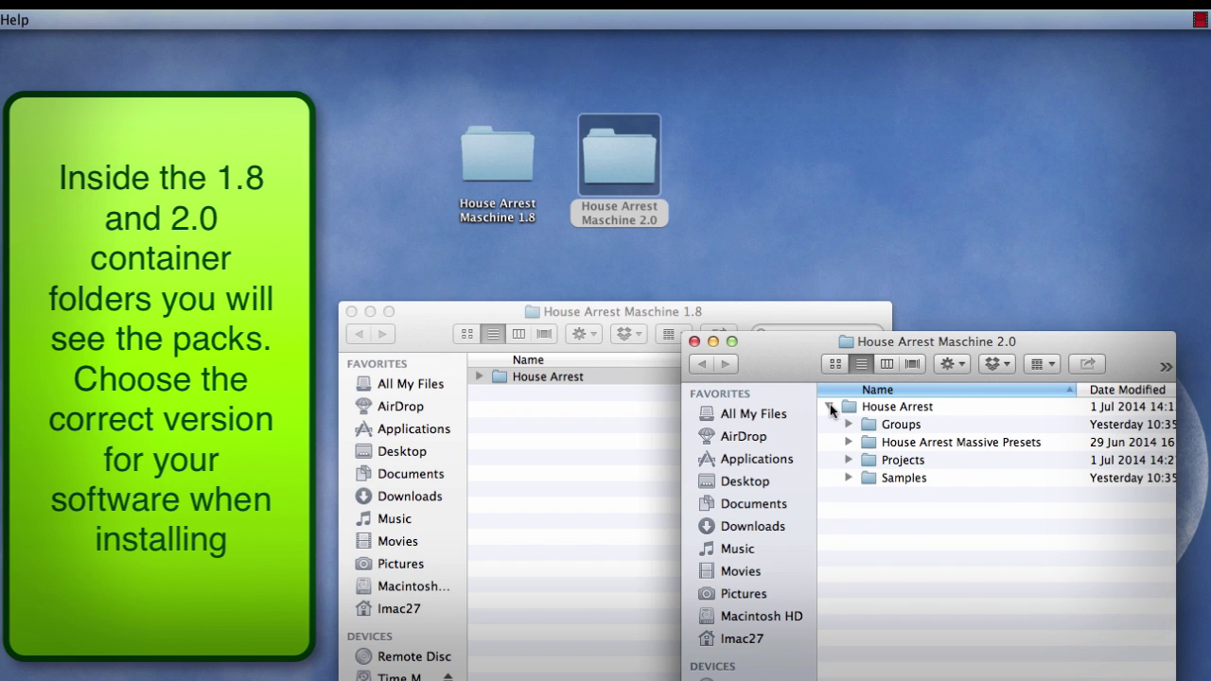
click(829, 406)
click(695, 342)
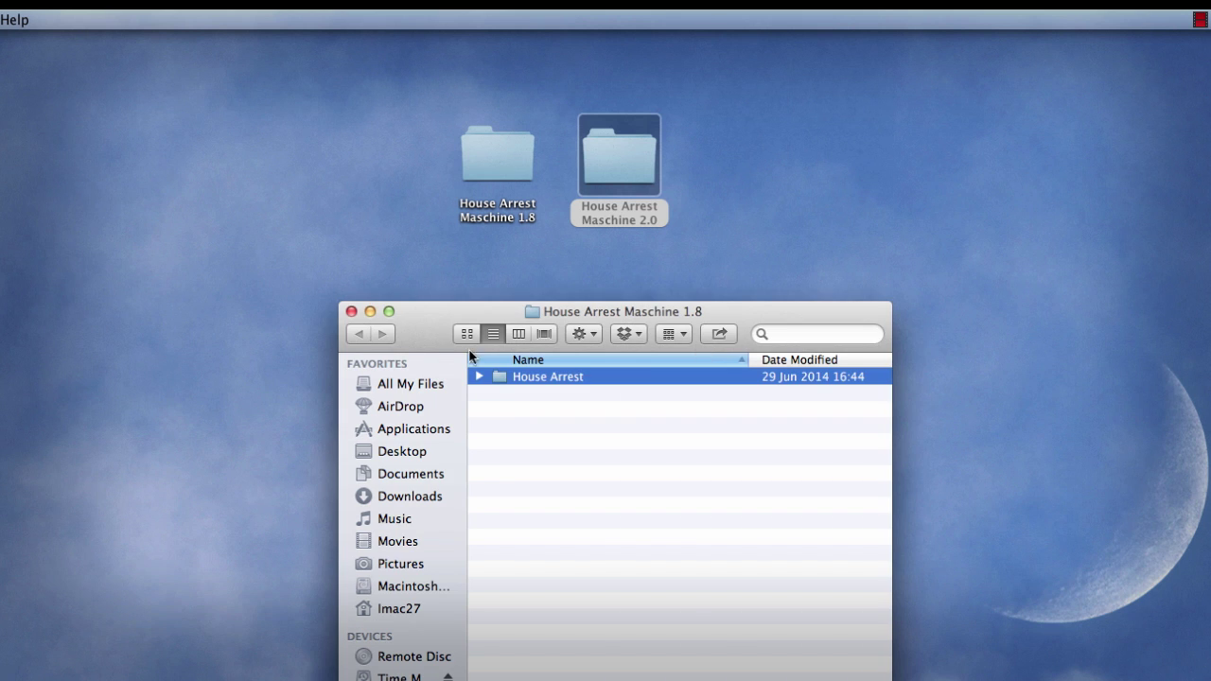
click(352, 312)
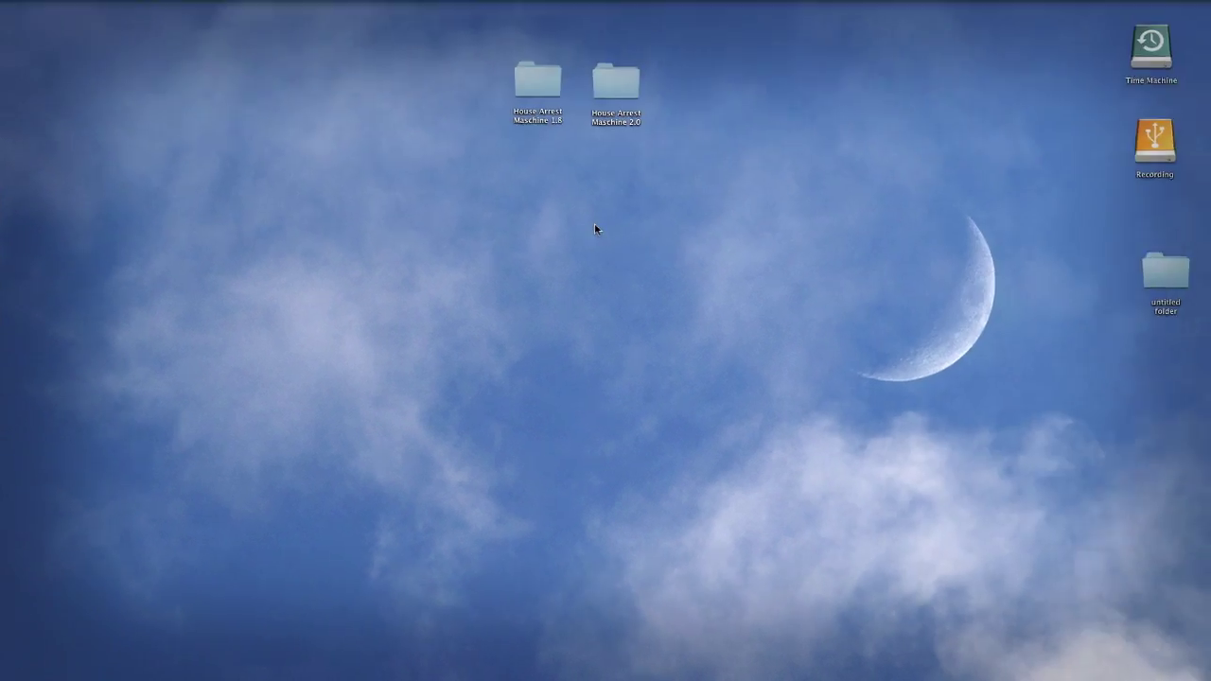
Launch Maschine 1.8 and open the User Paths settings in its preferences.
mouse_move(594, 671)
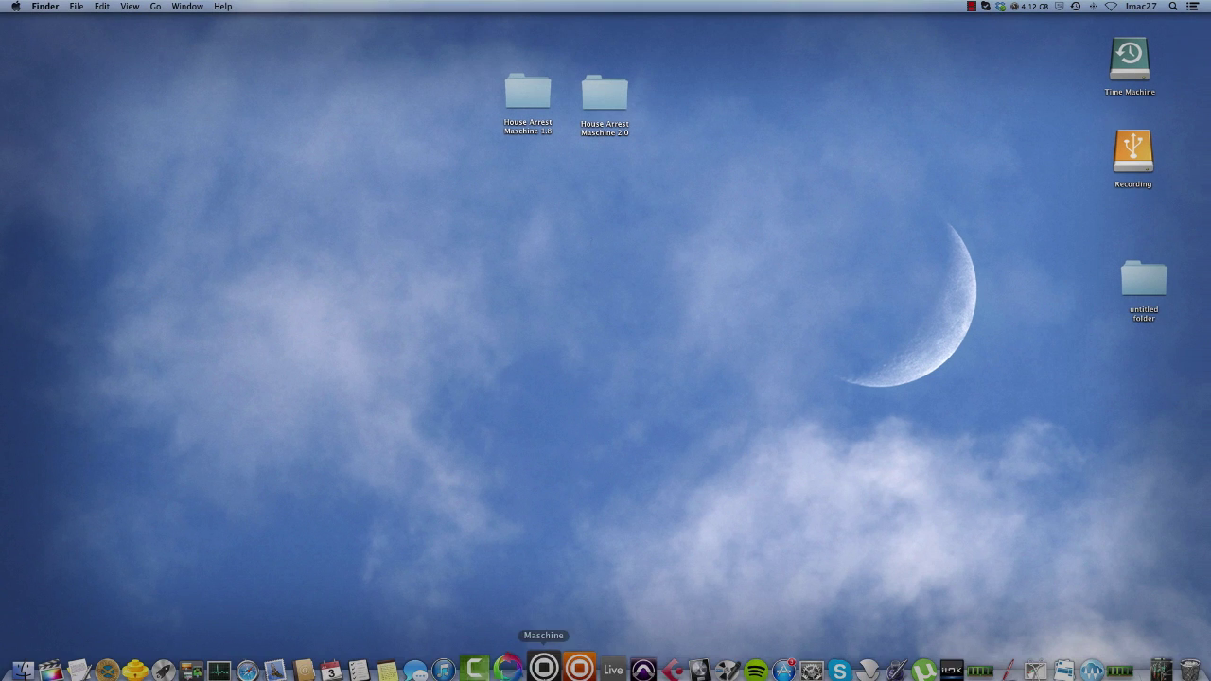
click(545, 668)
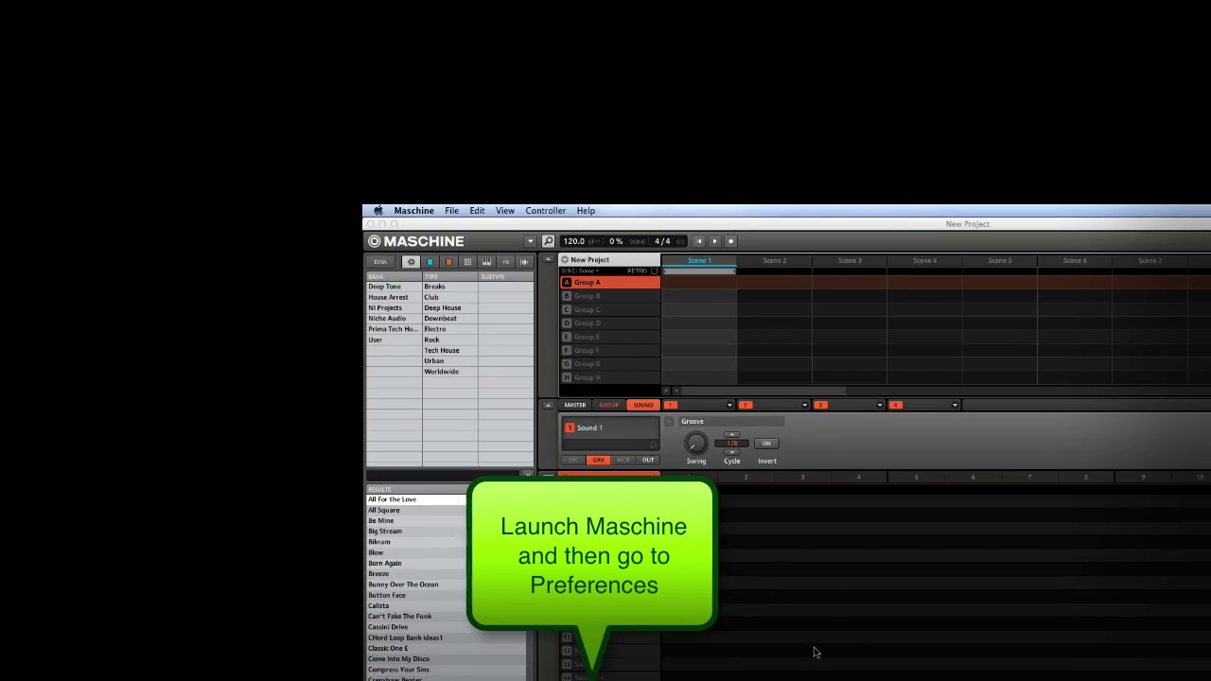
click(414, 210)
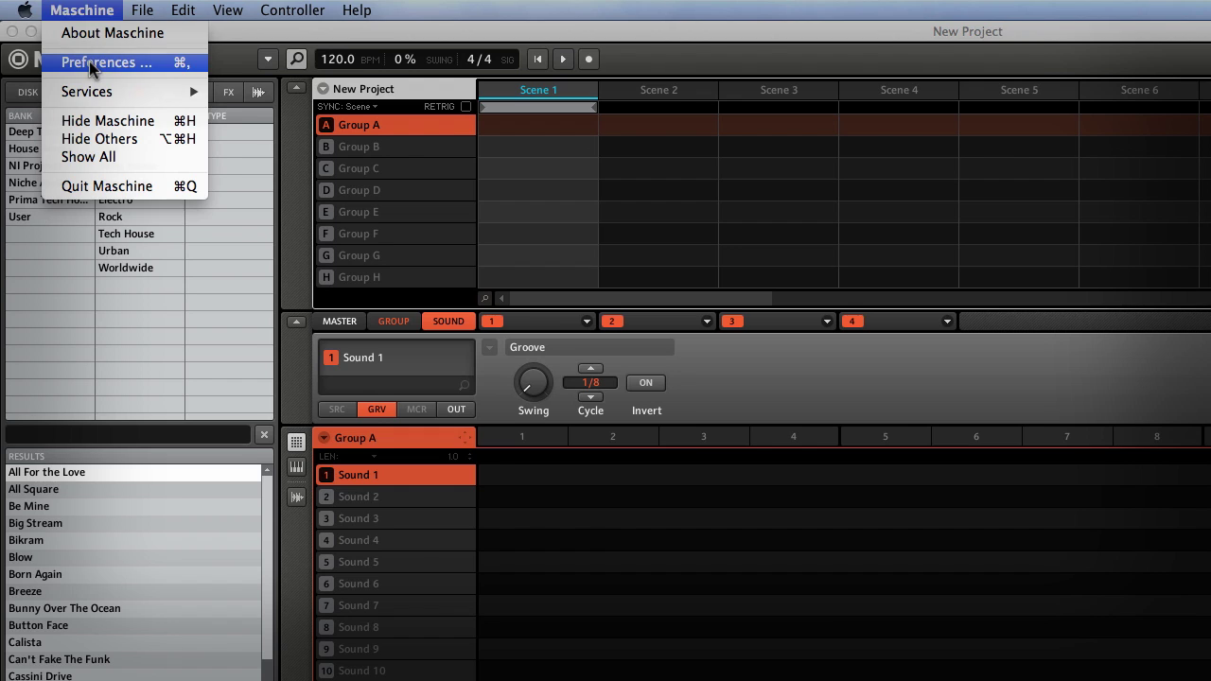
click(92, 63)
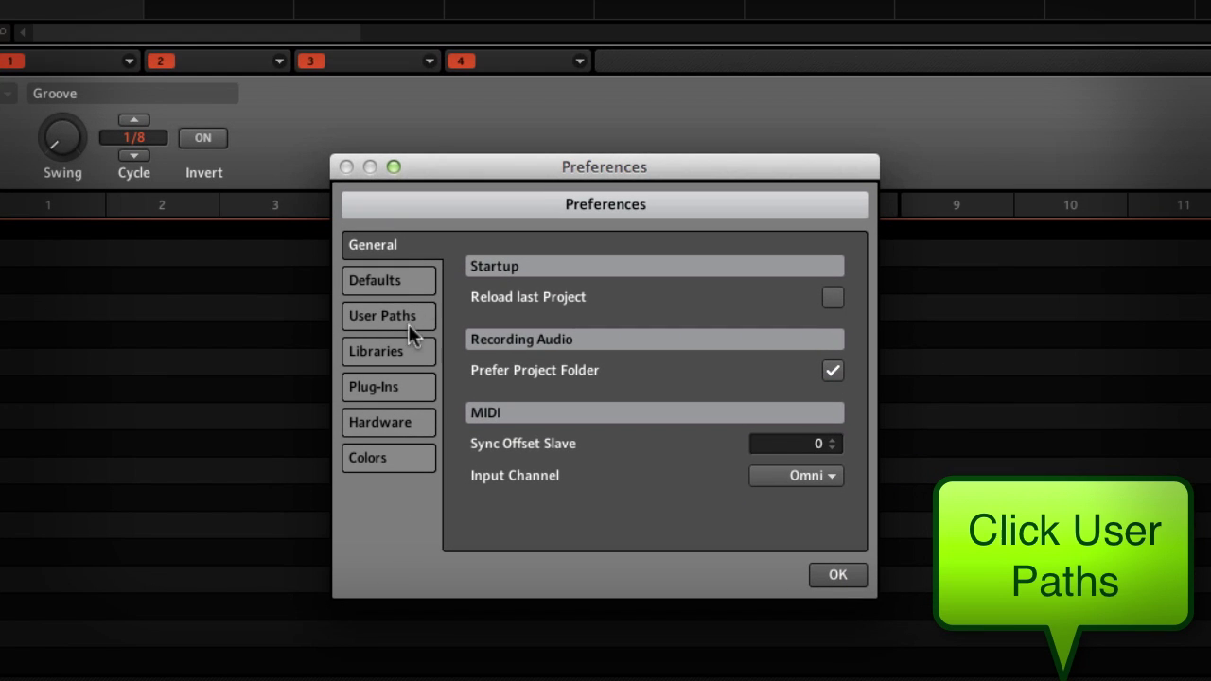
click(394, 323)
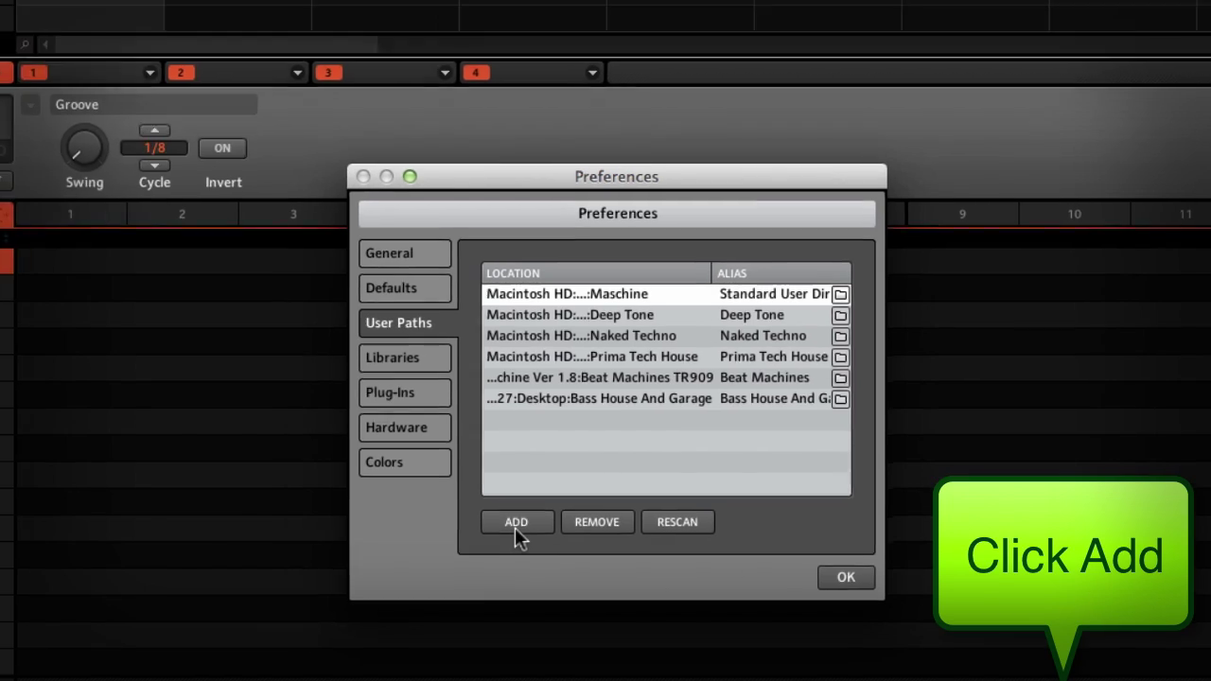
Add the House Arrest folder inside House Arrest Maschine 1.8 on the Desktop as a new user path.
click(501, 518)
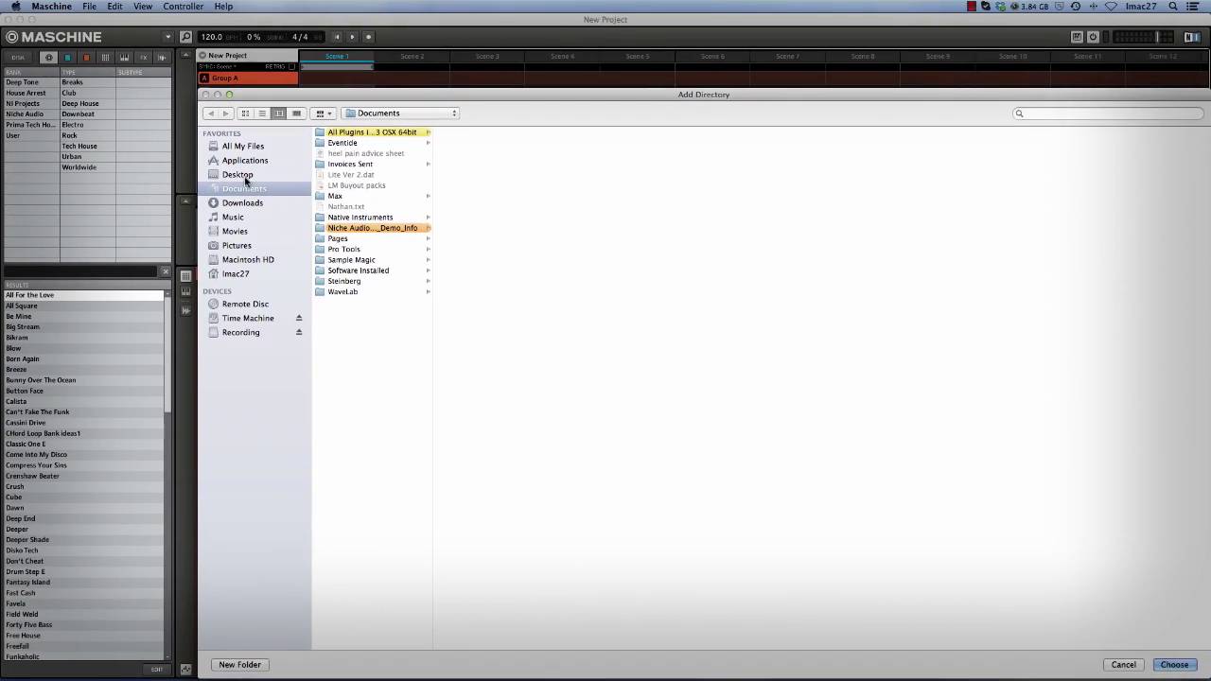
click(315, 217)
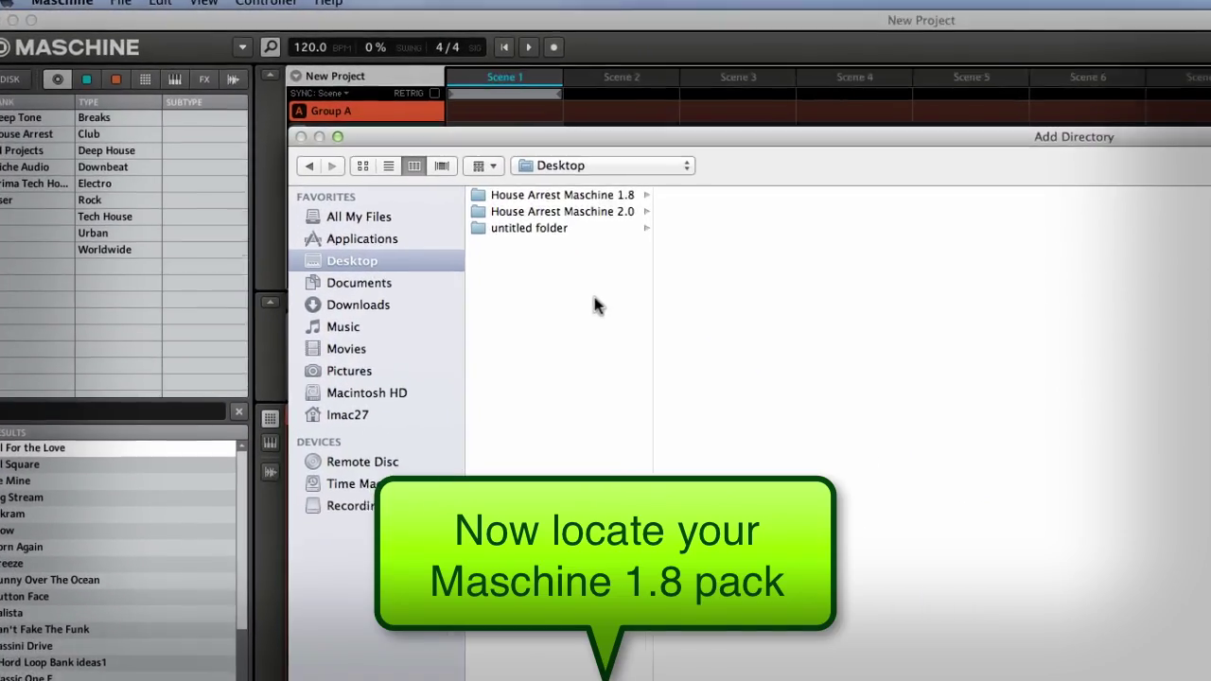
click(599, 200)
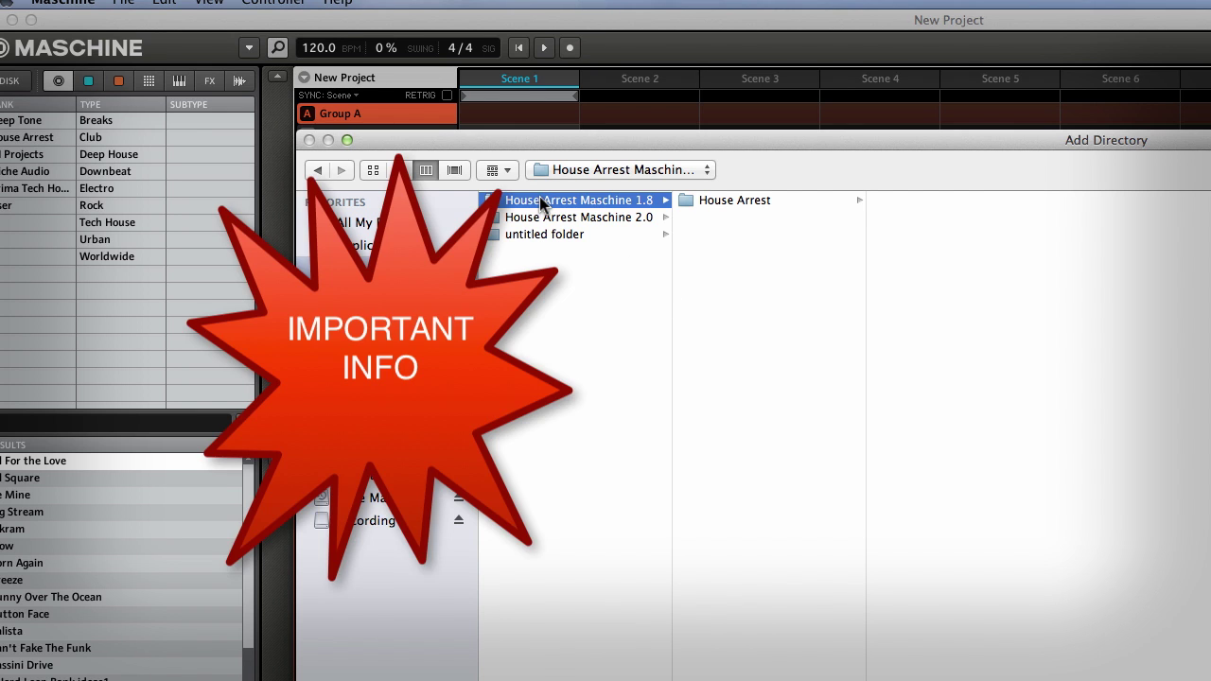
click(748, 201)
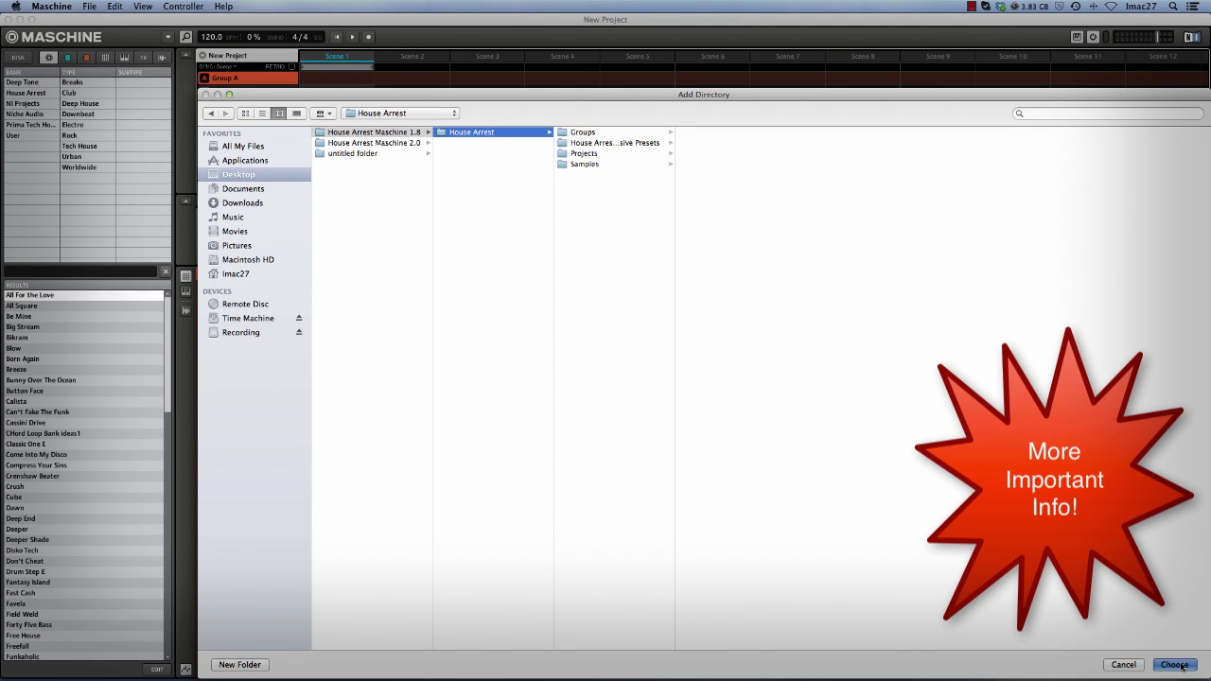
click(1174, 665)
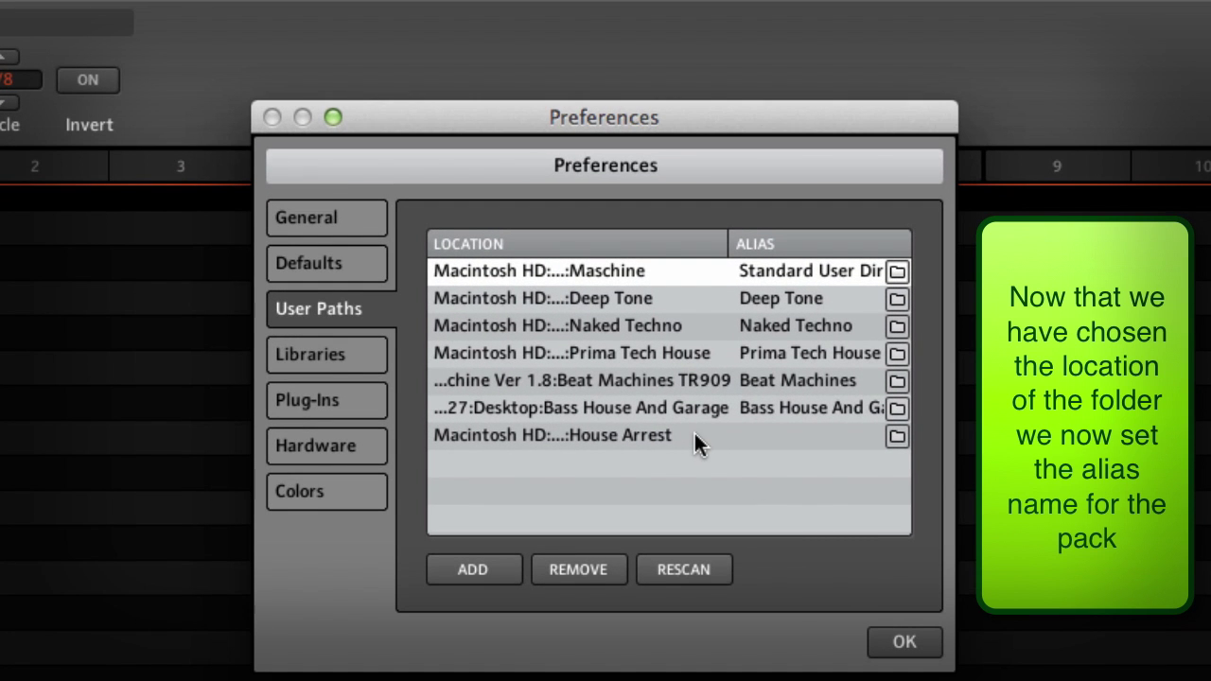
Set the new user path's alias to House Arrest and accept the preferences to update the database.
click(757, 437)
click(791, 430)
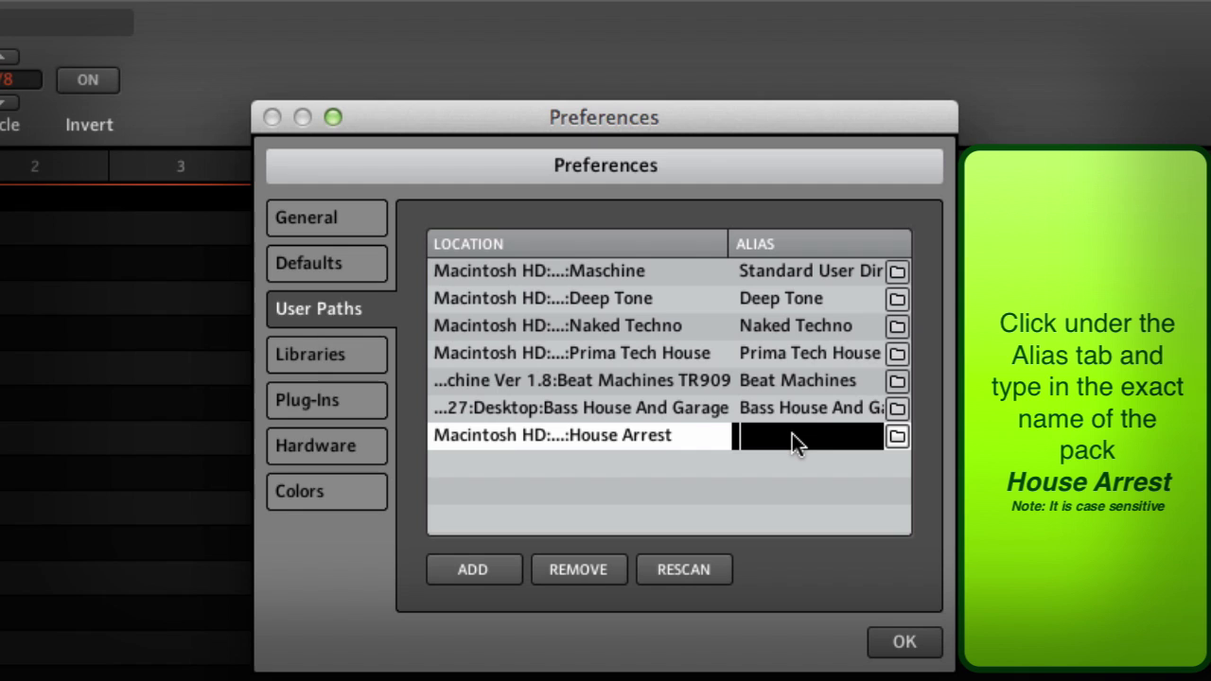
text(House Arrest)
key(Return)
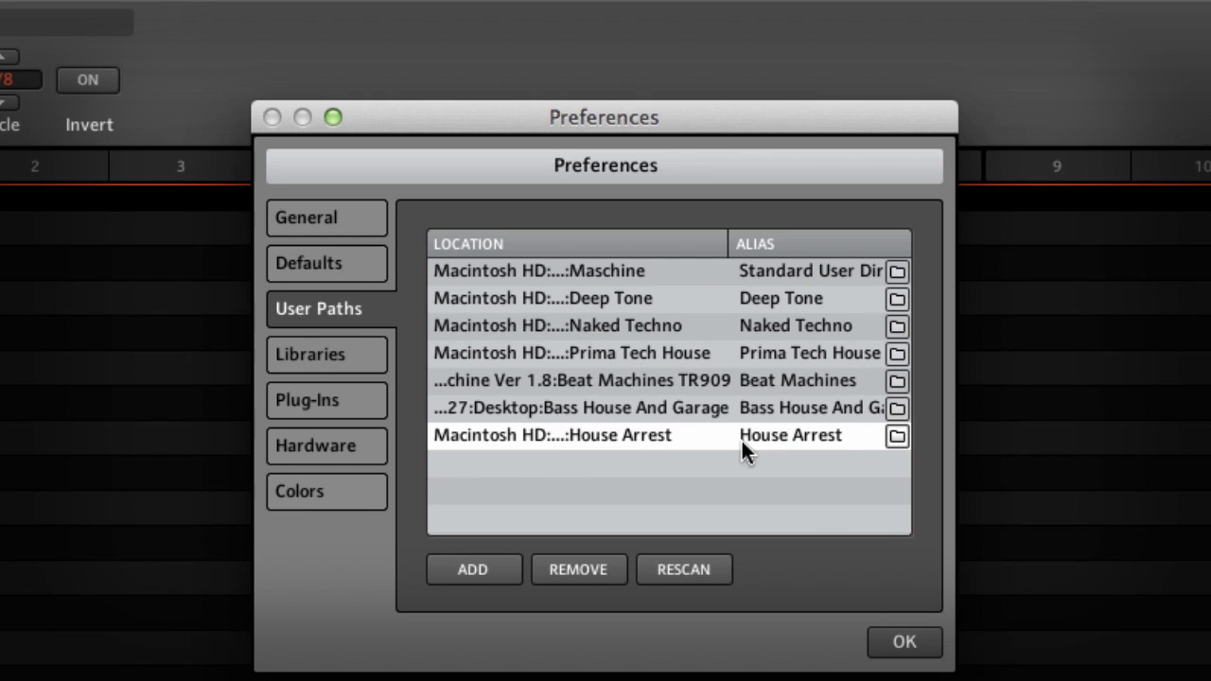
click(916, 642)
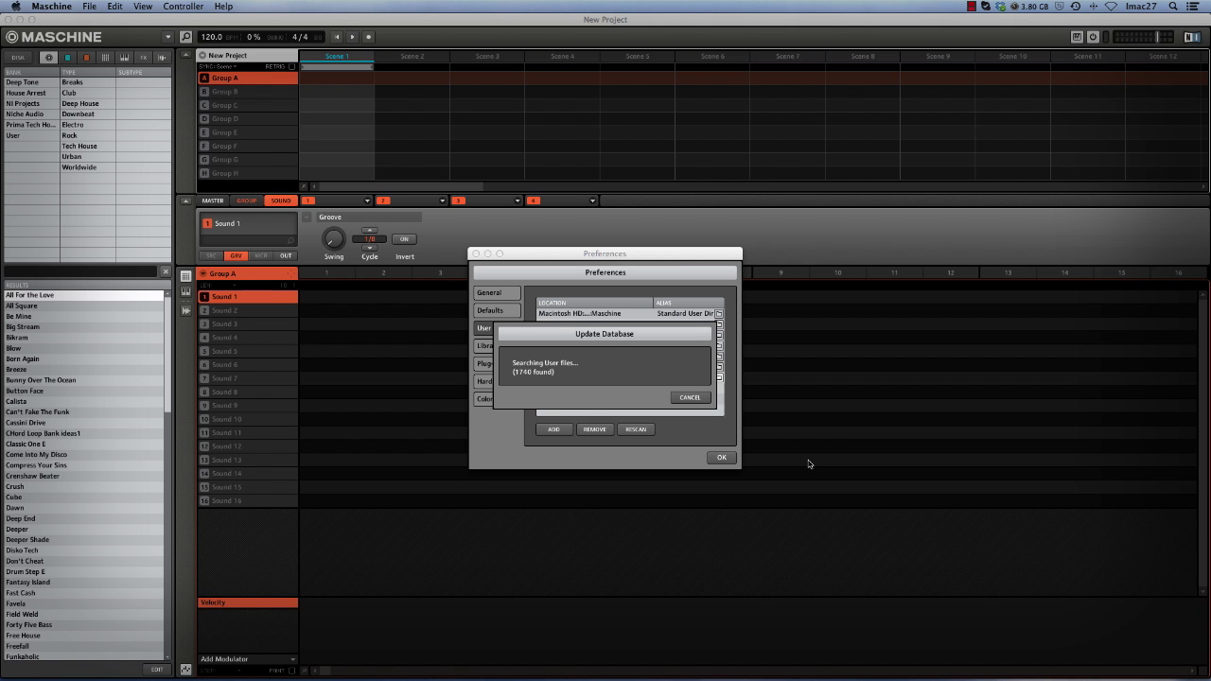
key(Return)
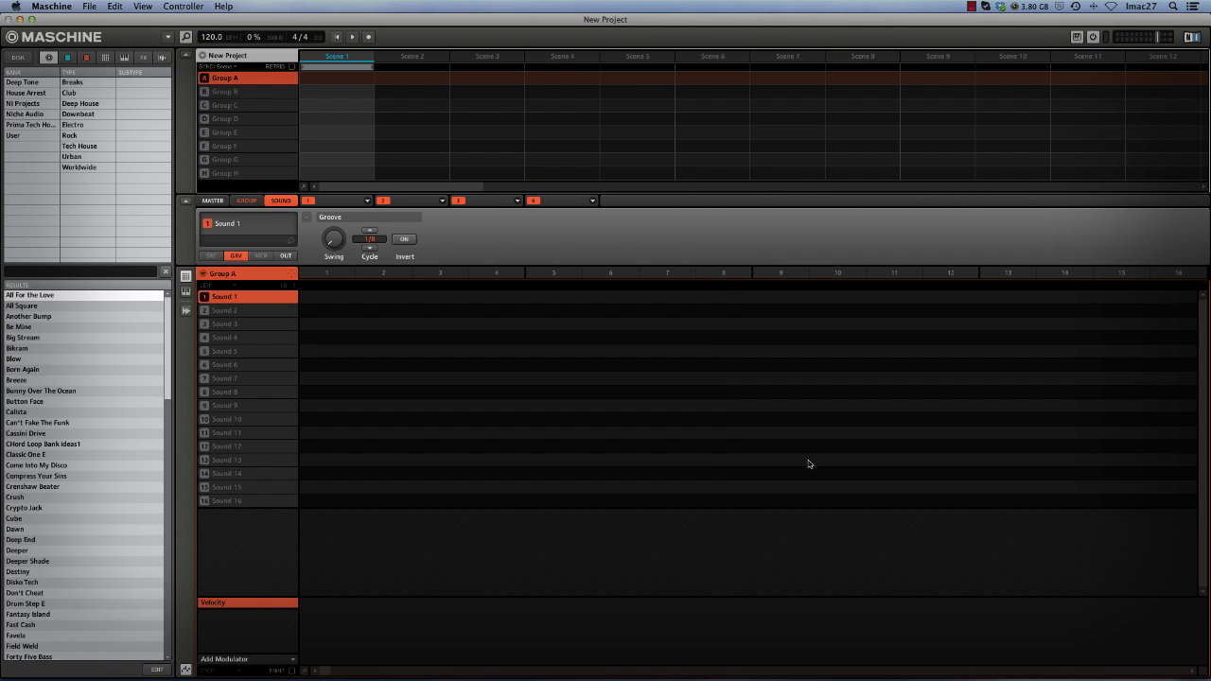
Filter the projects by the House Arrest bank, load Another Bump, and play back its first bars before stopping.
click(31, 93)
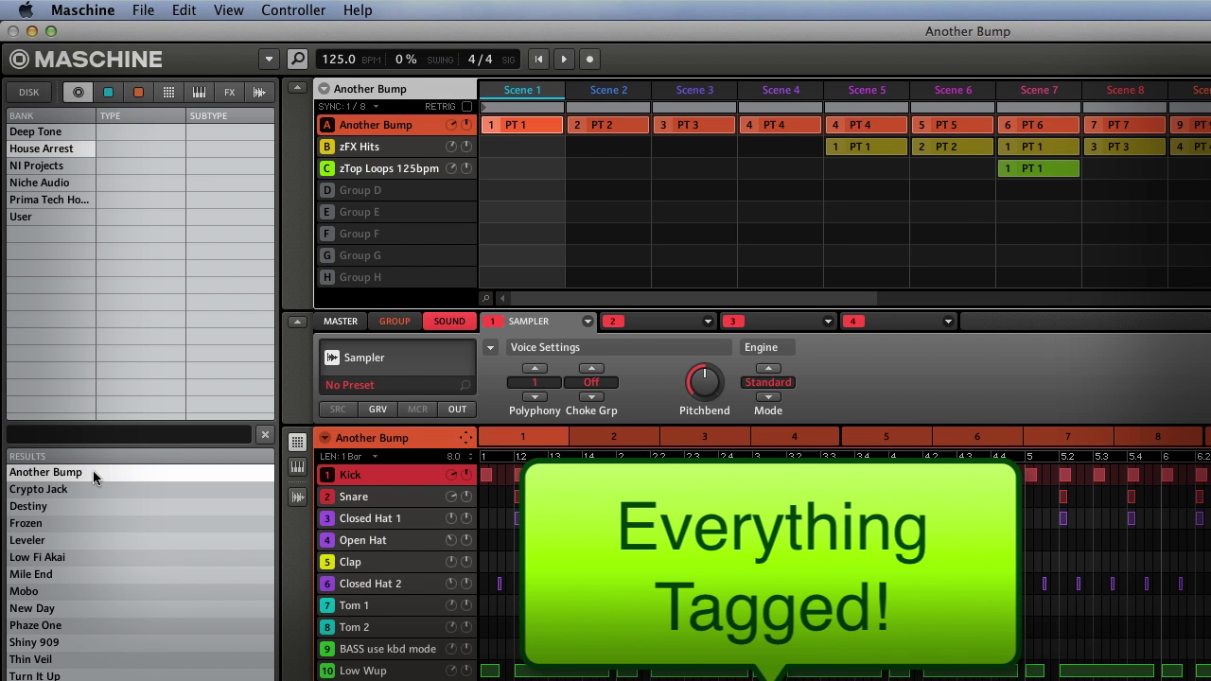
key(space)
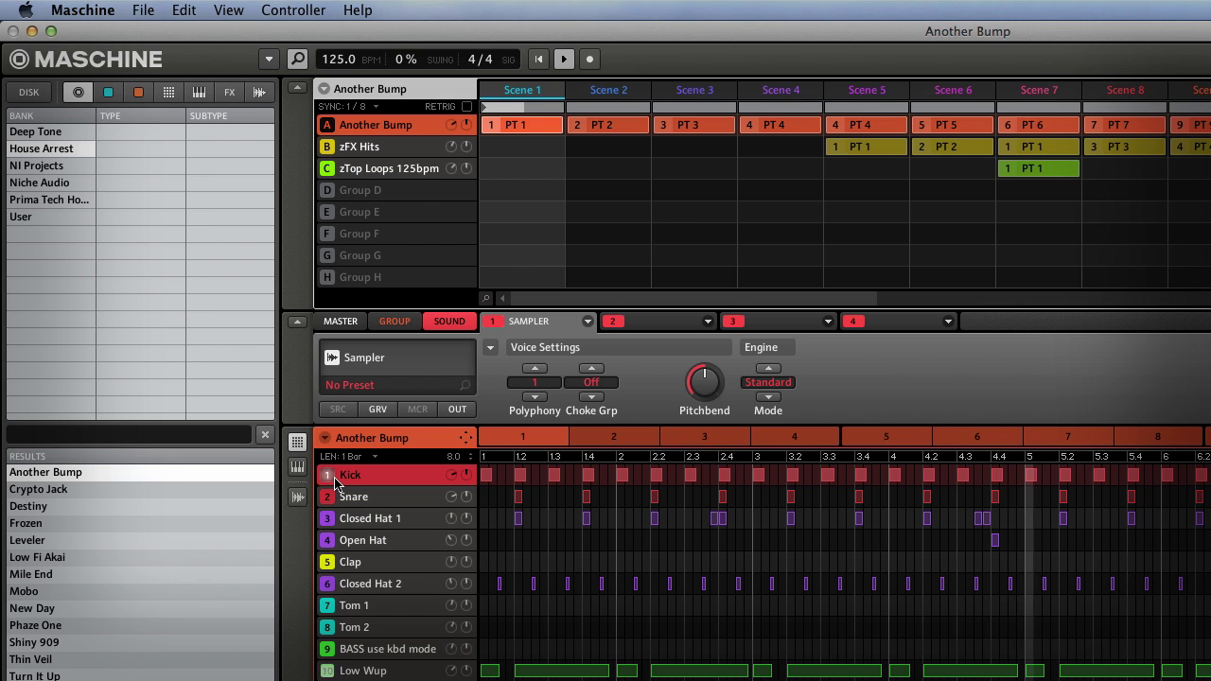
key(space)
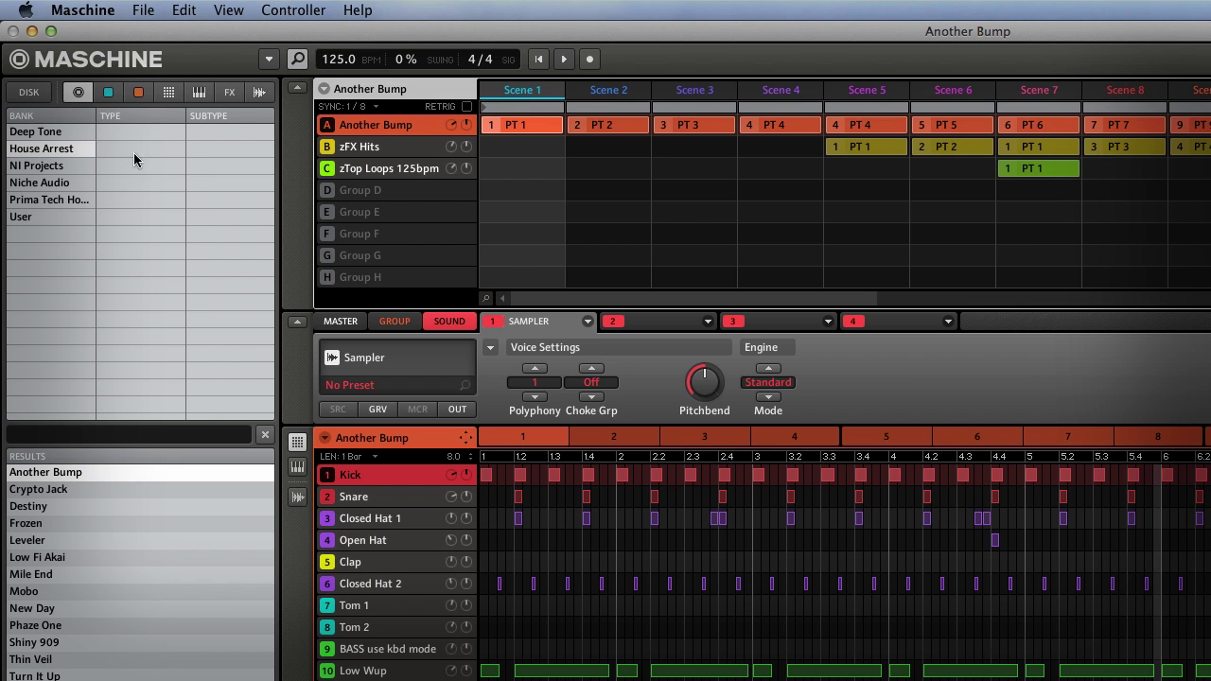
Load the House Arrest group Destiny into the Crypto Jack project, and start a new project, discarding the changes.
click(48, 509)
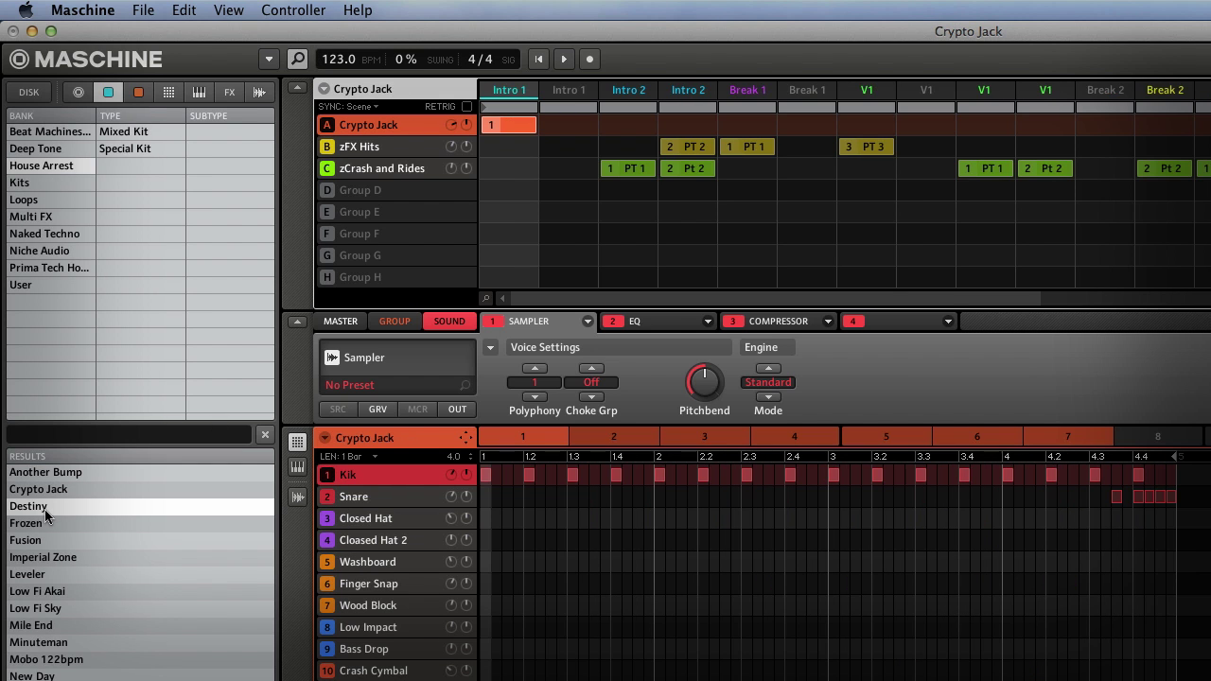
double_click(44, 509)
click(141, 14)
click(159, 32)
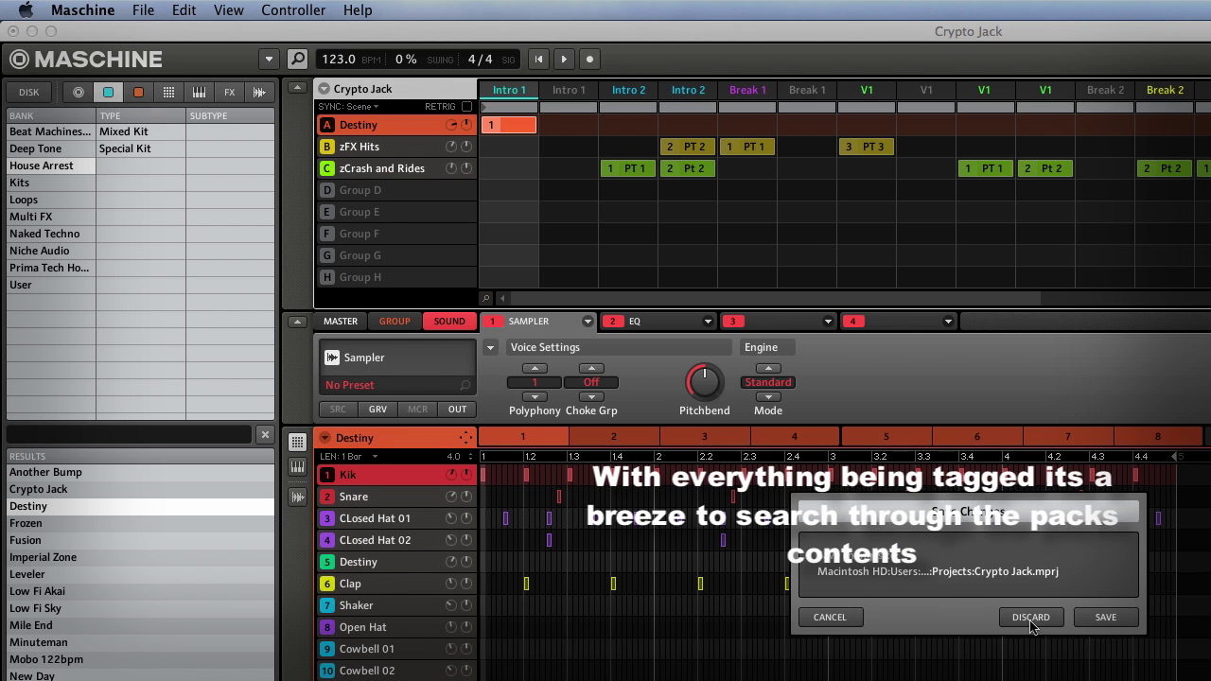
click(1030, 617)
Load the Rhodes Chord Bank group into the new project and audition sounds Rhodes 01 to Rhodes 08, finishing on Rhodes 03.
click(58, 661)
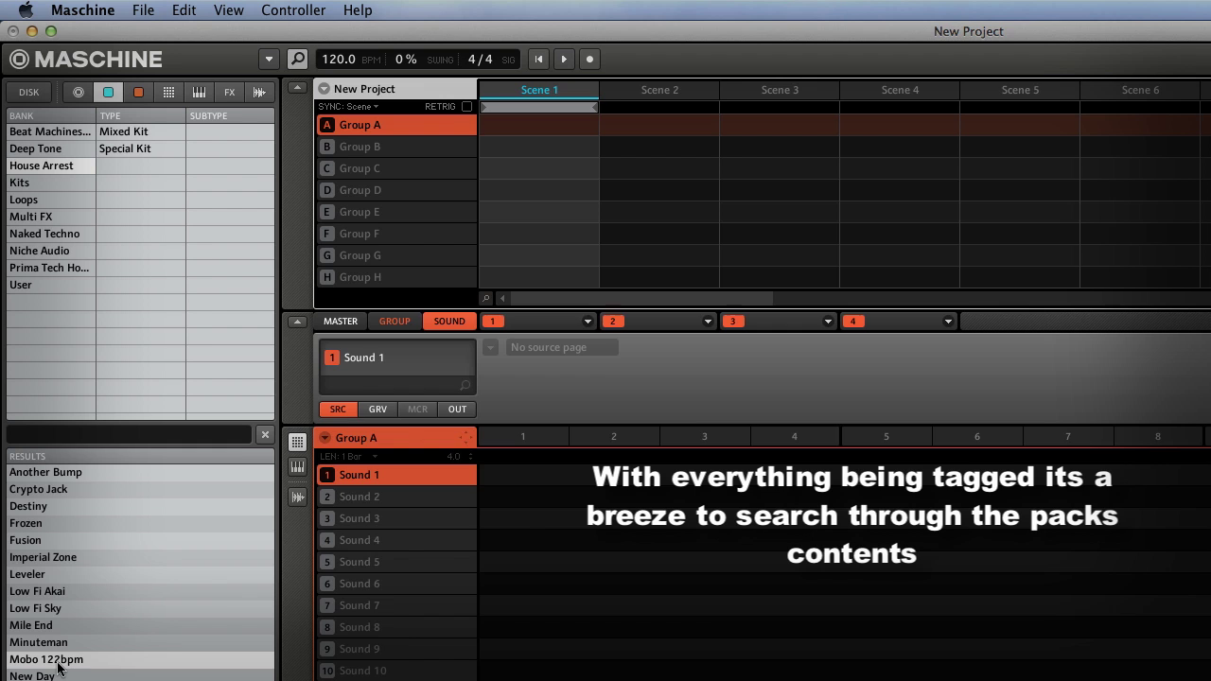
double_click(58, 661)
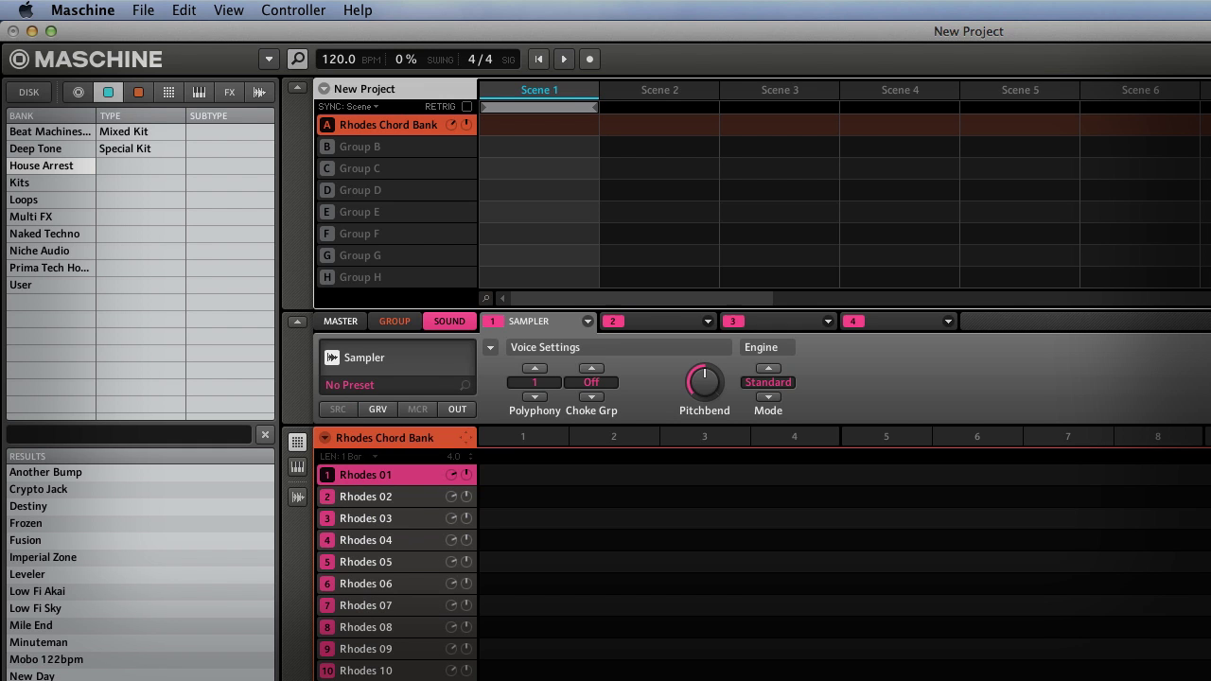
click(365, 497)
click(365, 519)
click(365, 540)
click(366, 627)
click(365, 605)
click(365, 584)
click(365, 562)
click(366, 627)
click(365, 583)
click(365, 519)
click(365, 541)
click(365, 475)
click(365, 497)
click(365, 518)
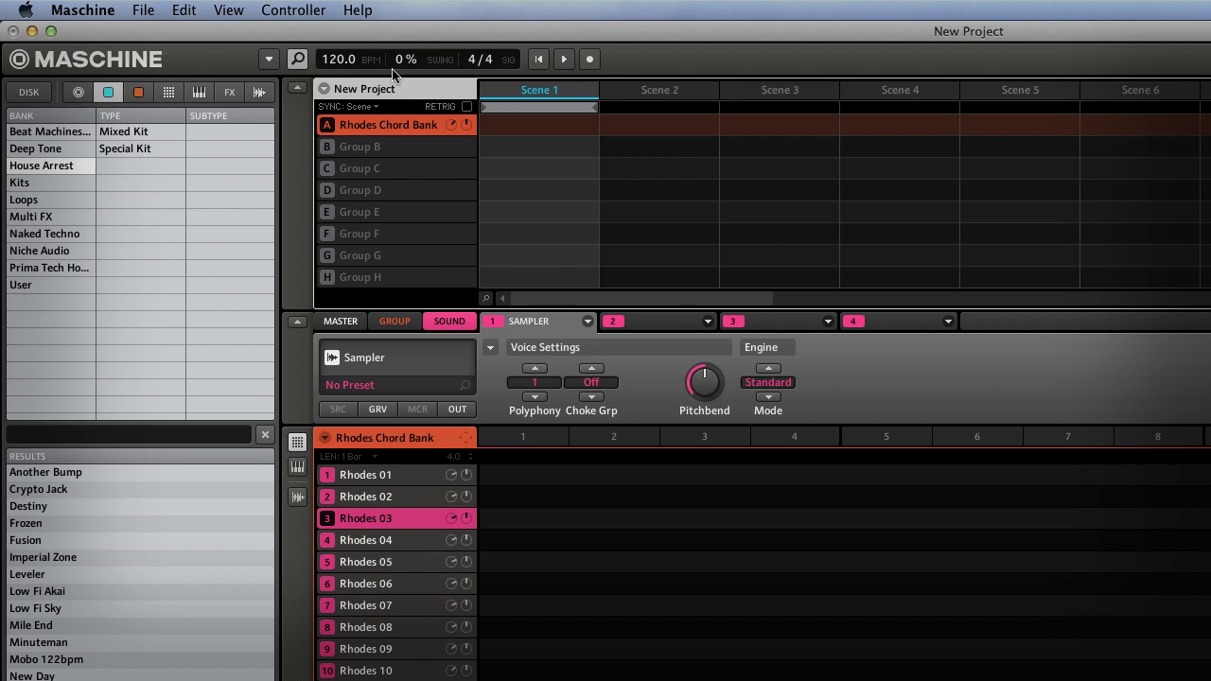
Filter the samples by the House Arrest bank and browse its Bass, Snare, Percussion, Hihat Open and Hihat Closed types, ending on Clap.
click(257, 93)
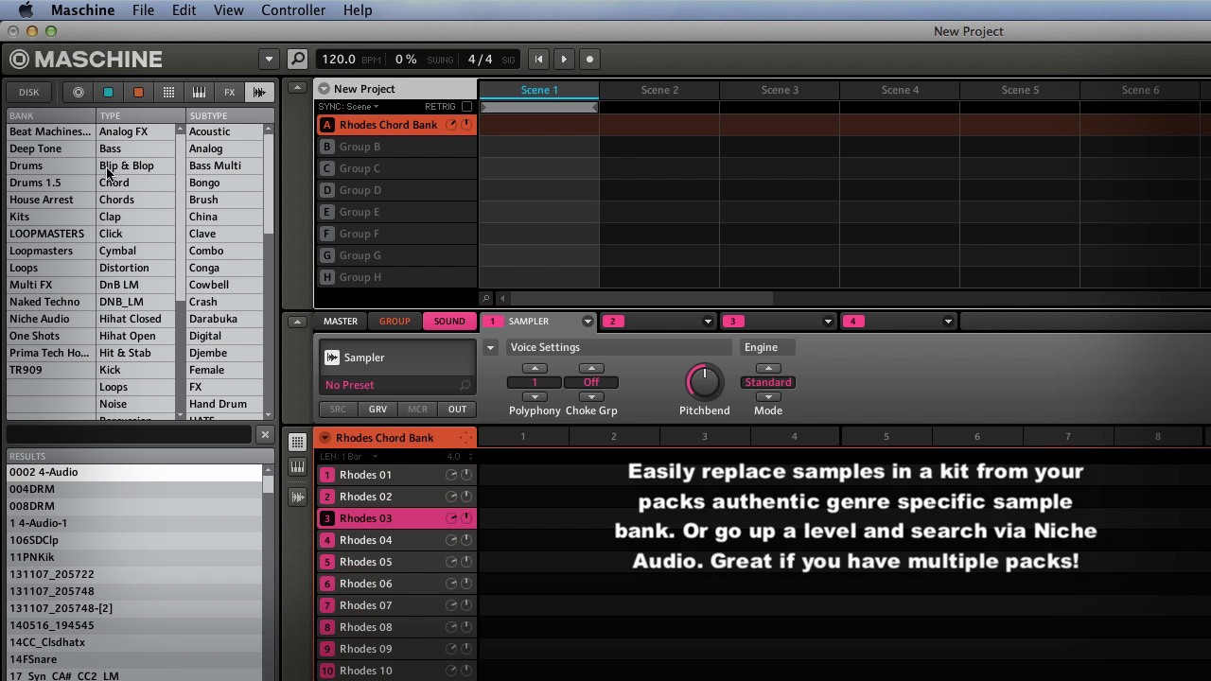
click(47, 200)
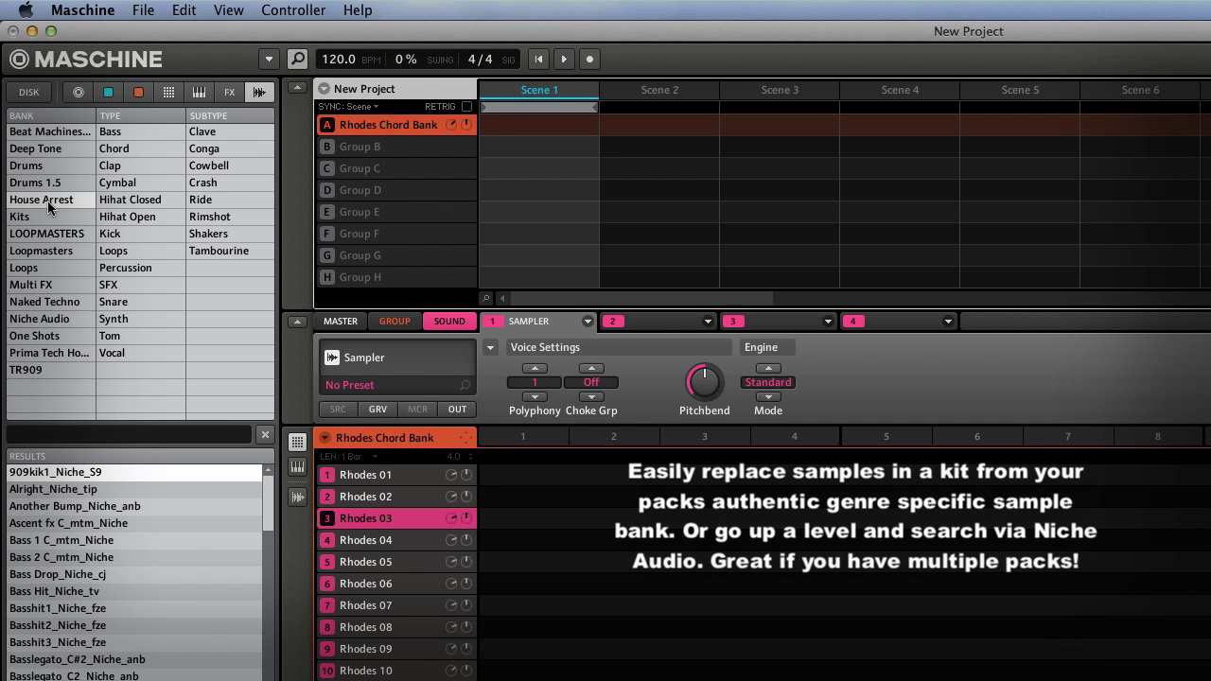
click(113, 134)
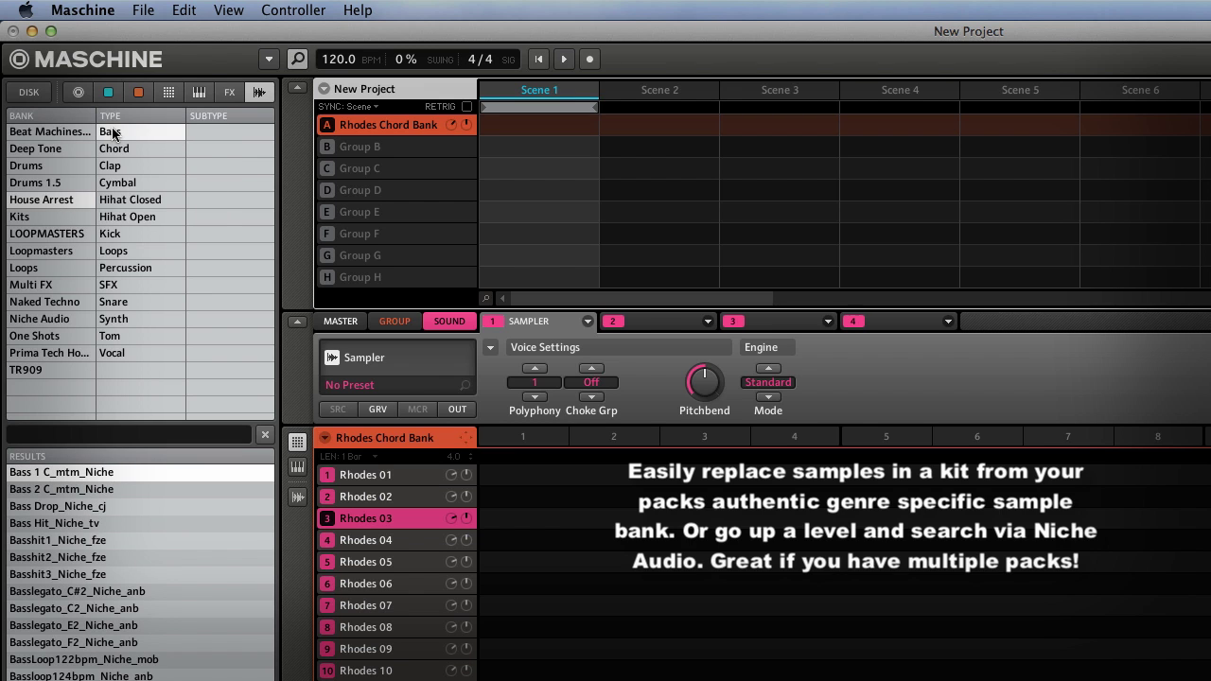
click(126, 302)
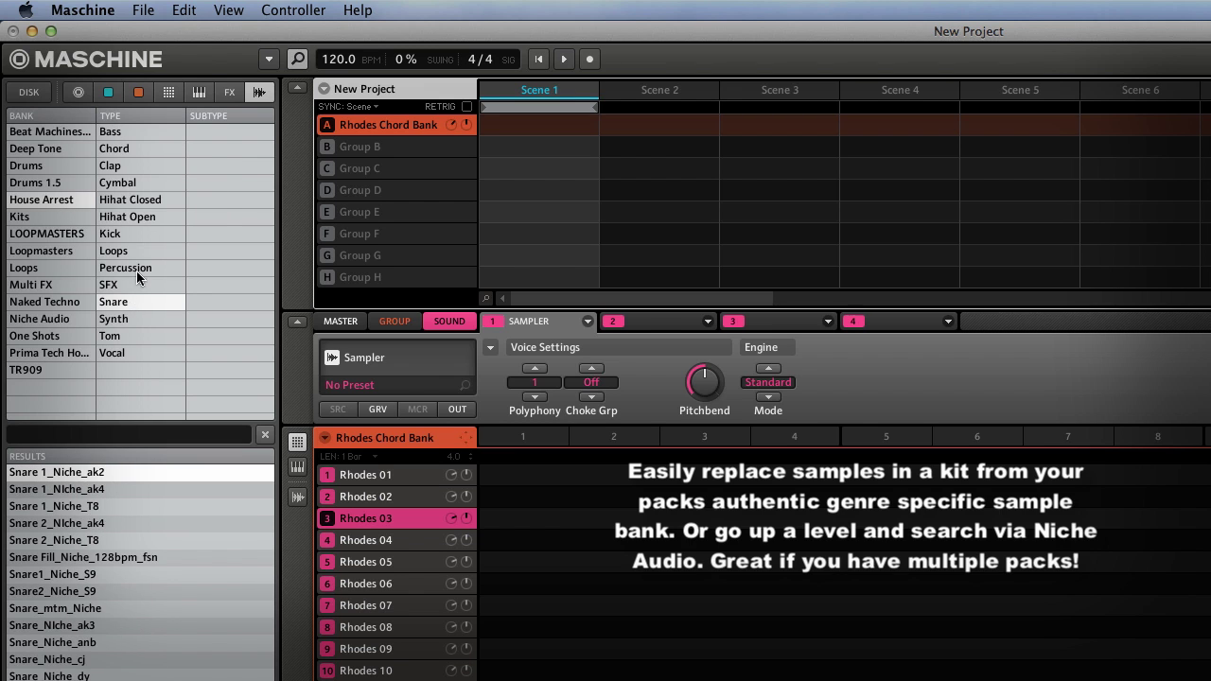
click(136, 271)
click(141, 216)
click(147, 201)
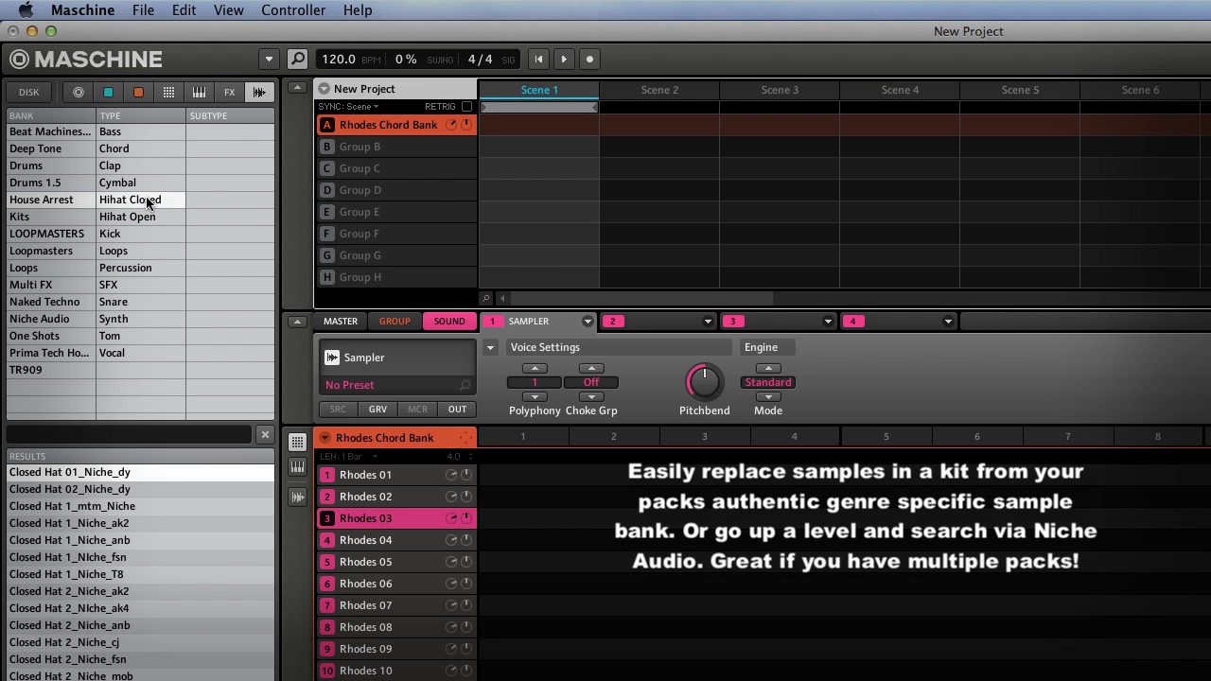
click(128, 166)
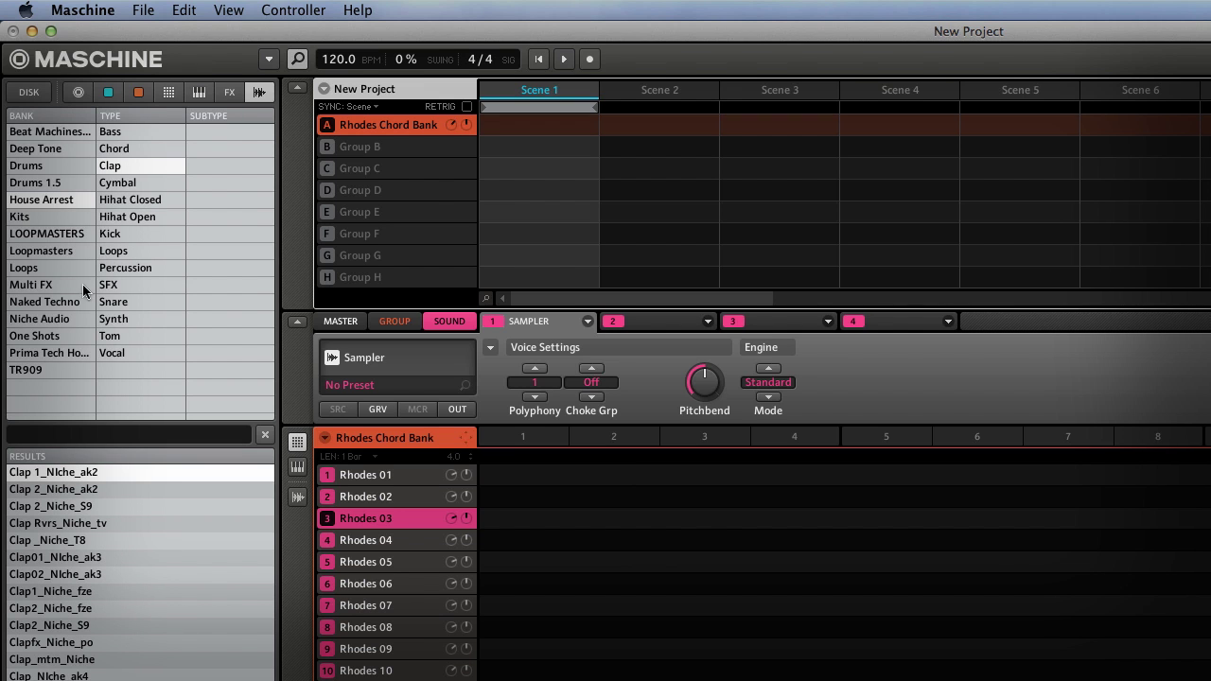
Step down through the House Arrest clap samples, starting at Clap 2_Niche_S9 and continuing past Clap Rvrs_Niche_tv.
click(53, 506)
click(56, 524)
key(Down)
key(Down)
key(Down)
key(Down)
key(Down)
key(Down)
key(Down)
key(Down)
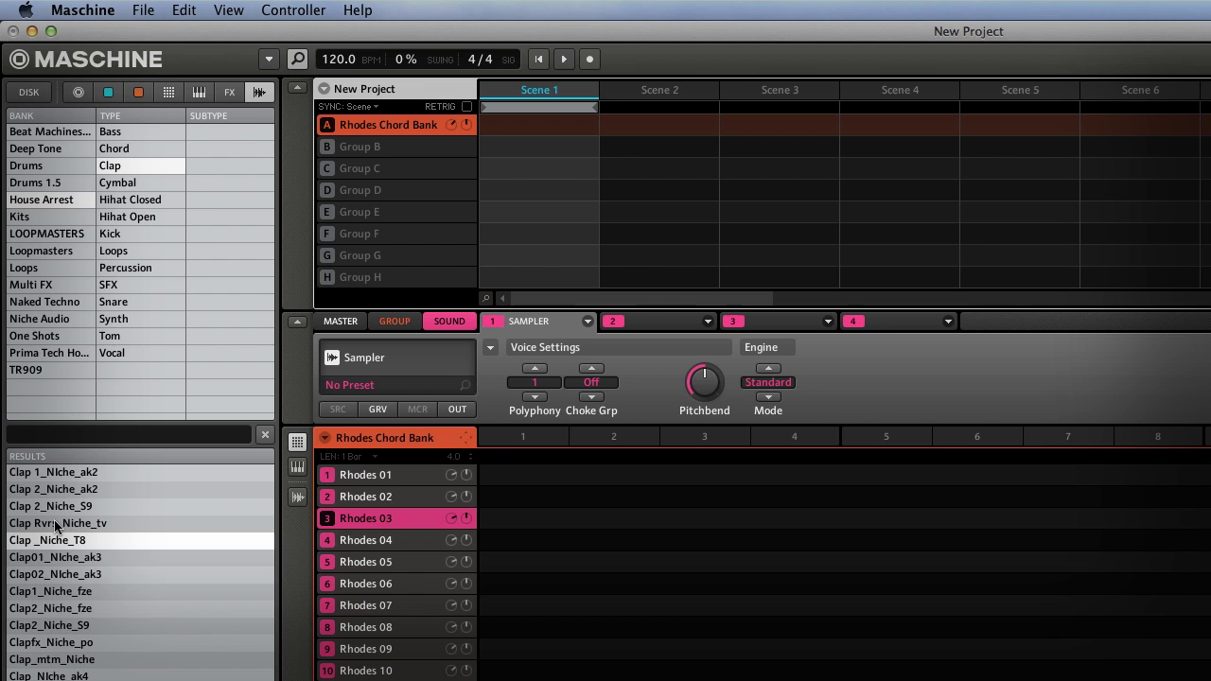